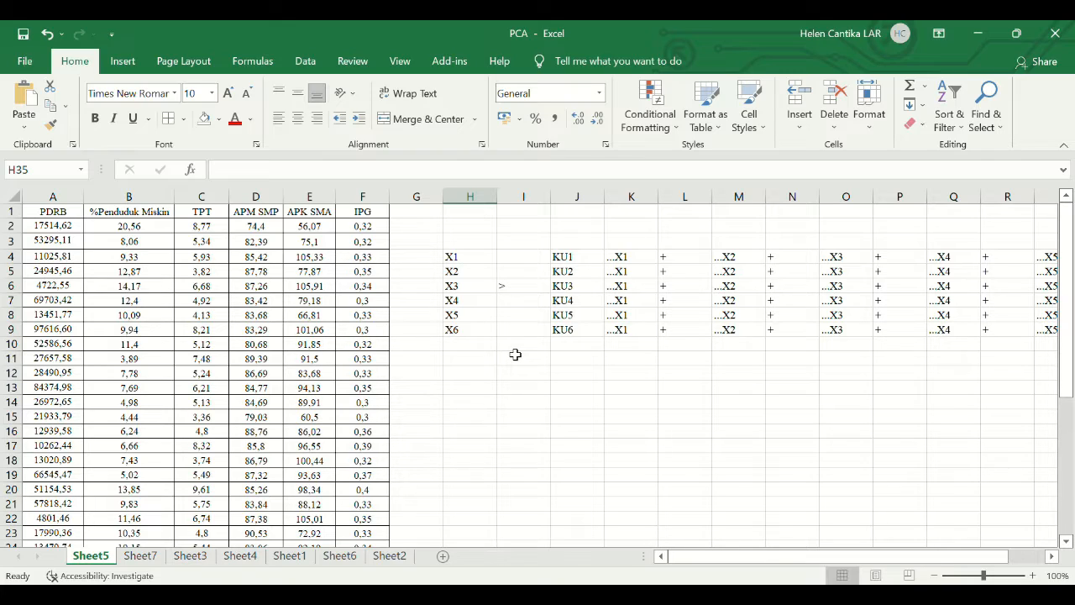
Examine the data columns from PDRB to IPG and the list of variables X1 to X6 beside them
left_click(333, 305)
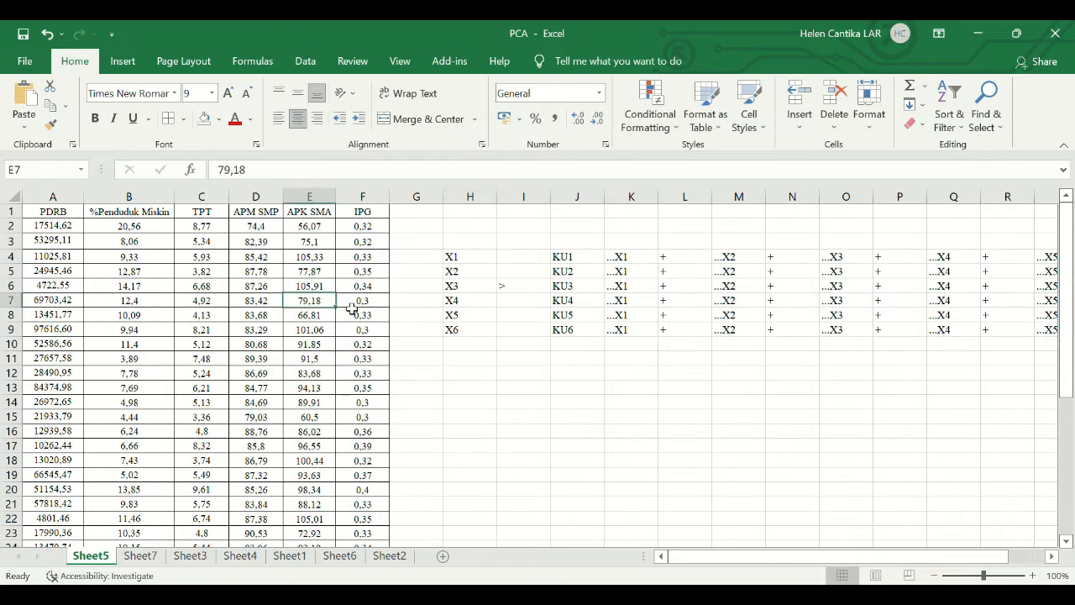
left_click(362, 306)
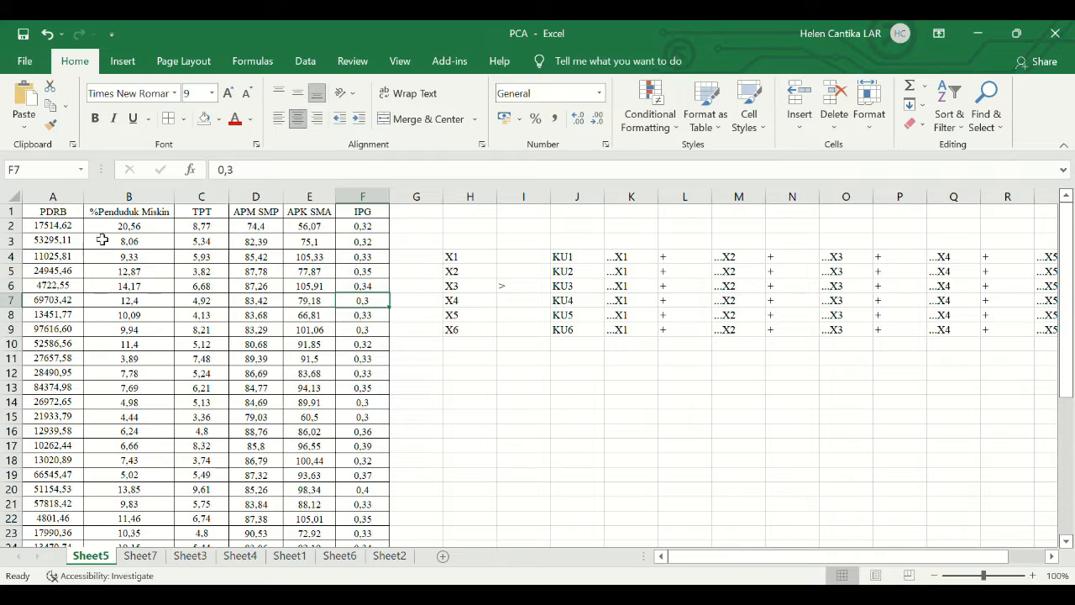
left_click(543, 406)
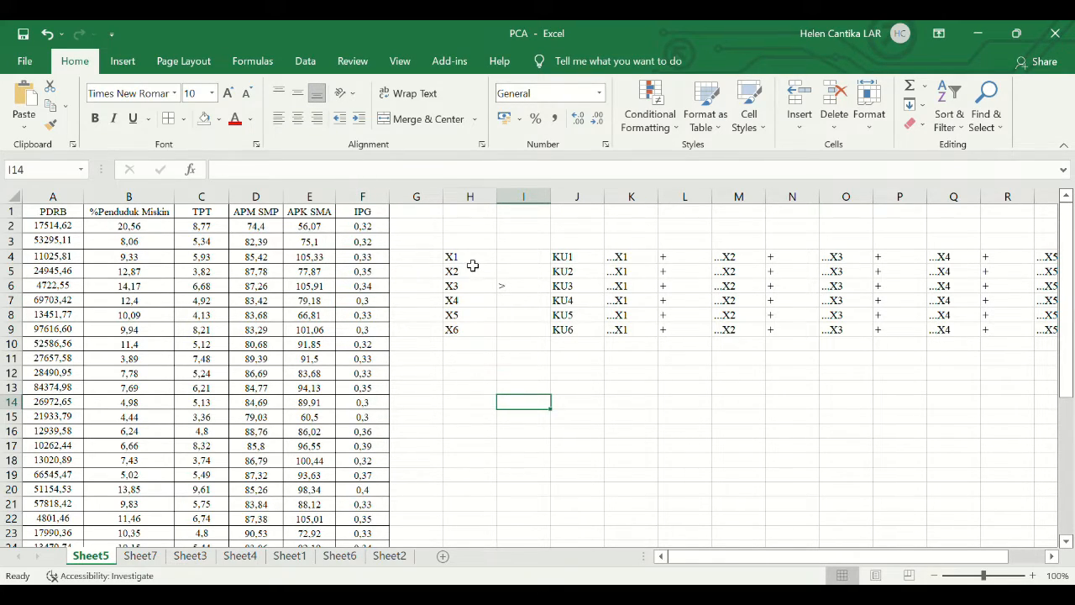
left_click_drag(478, 263, 479, 334)
left_click(480, 358)
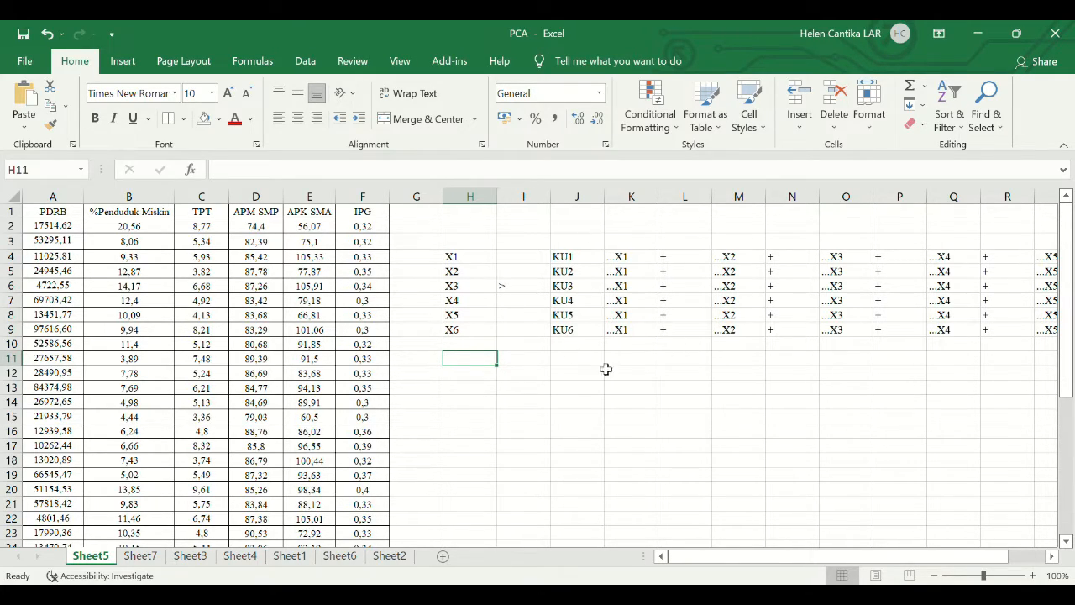
Examine how the components KU1 to KU6 are written as linear combinations of X1 to X6
left_click(588, 259)
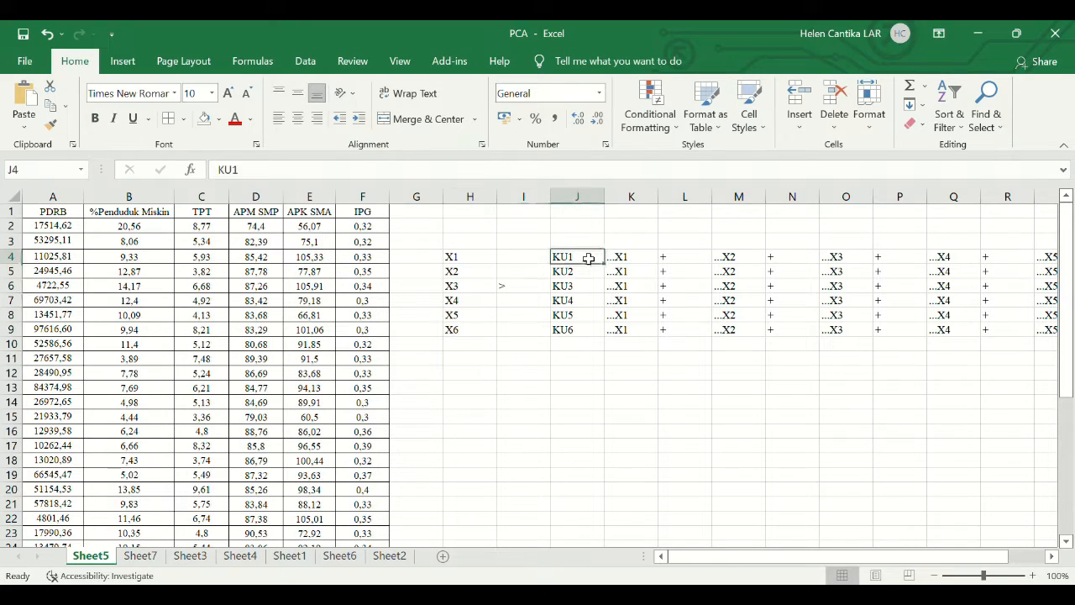
left_click(588, 278)
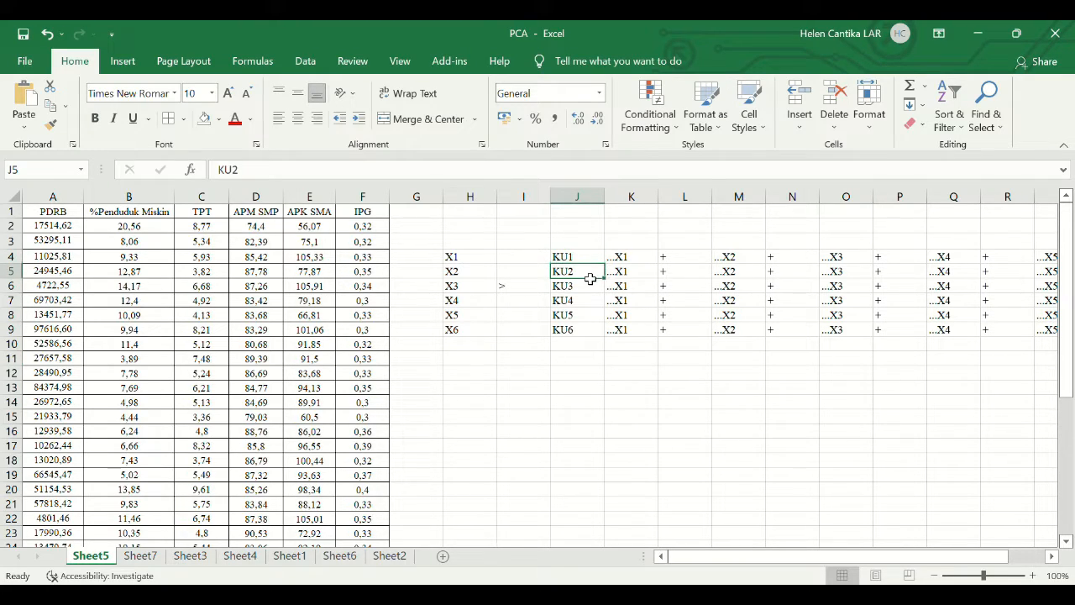
left_click(630, 258)
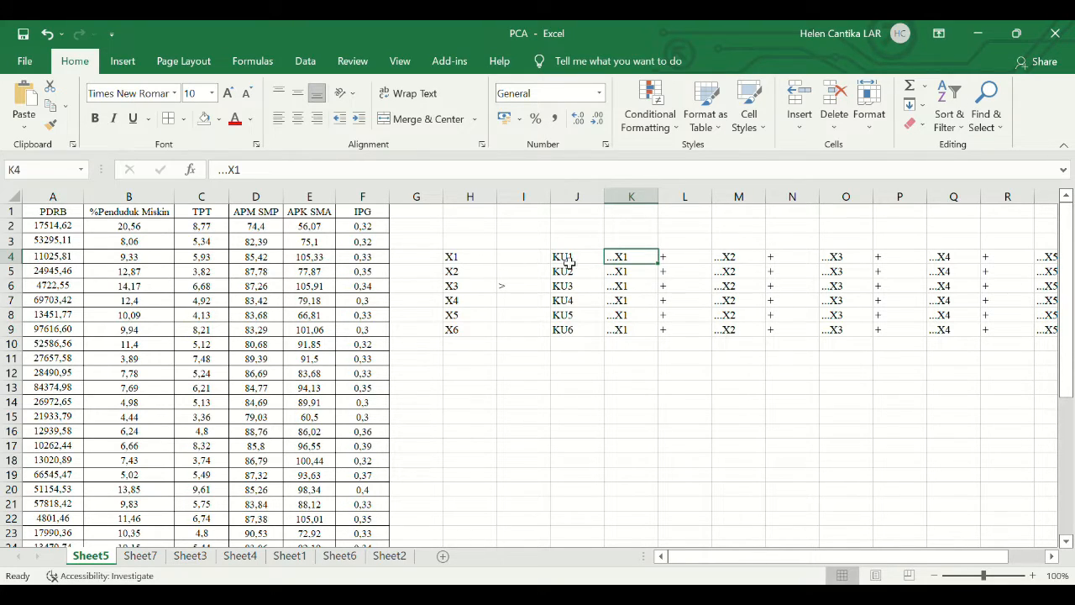
left_click(724, 260)
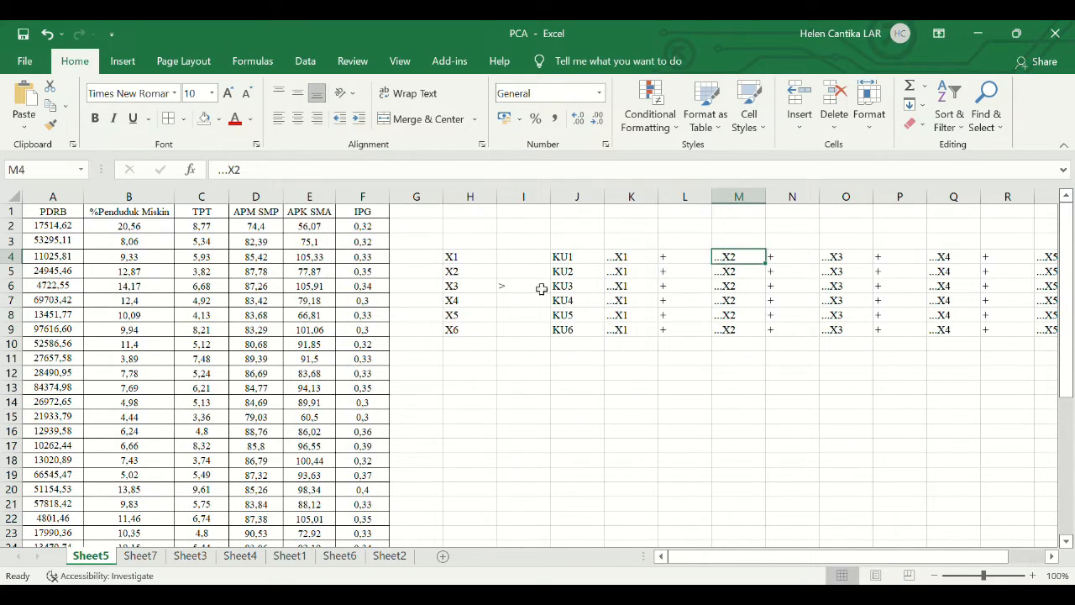
left_click(584, 262)
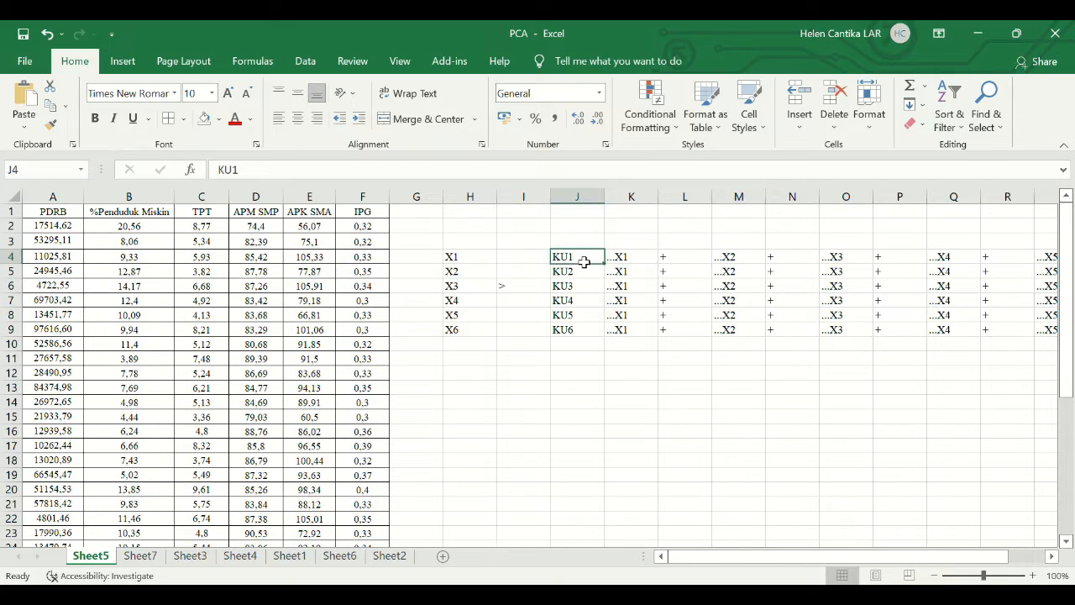
left_click(464, 261)
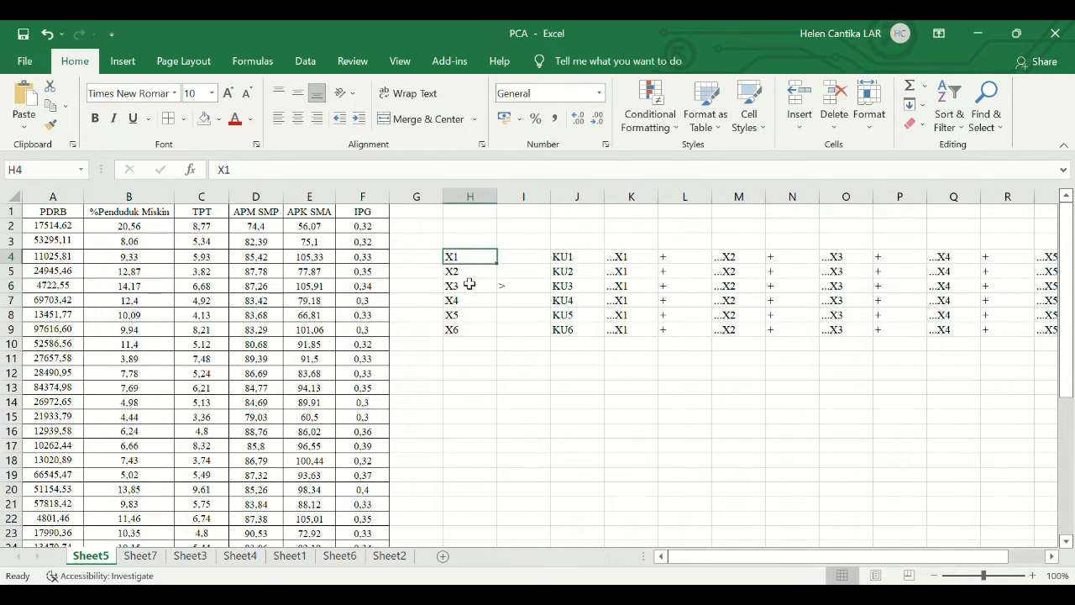
left_click(473, 292)
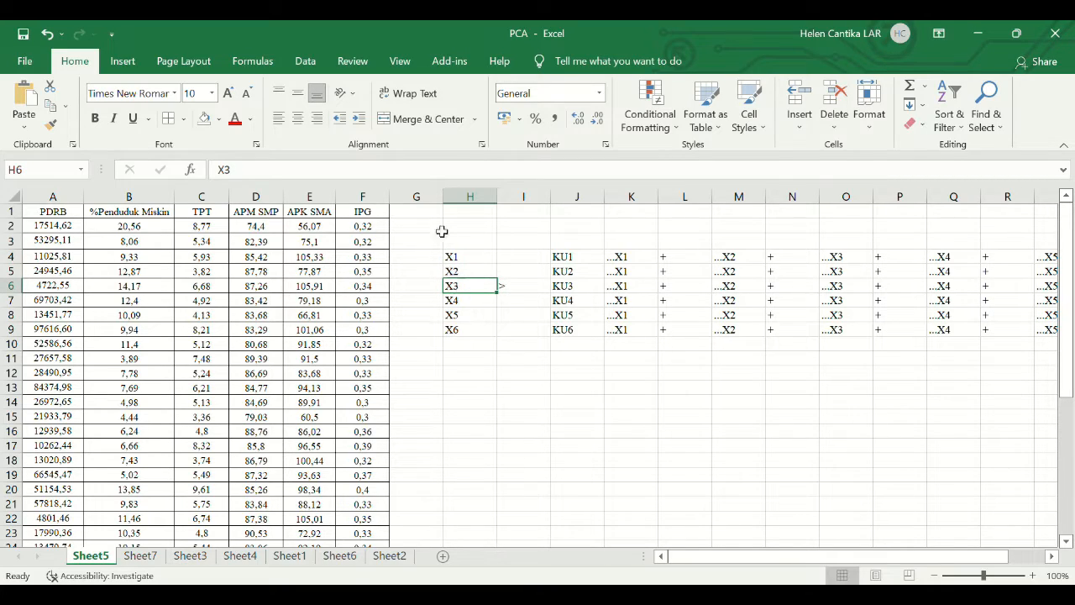
left_click(485, 315)
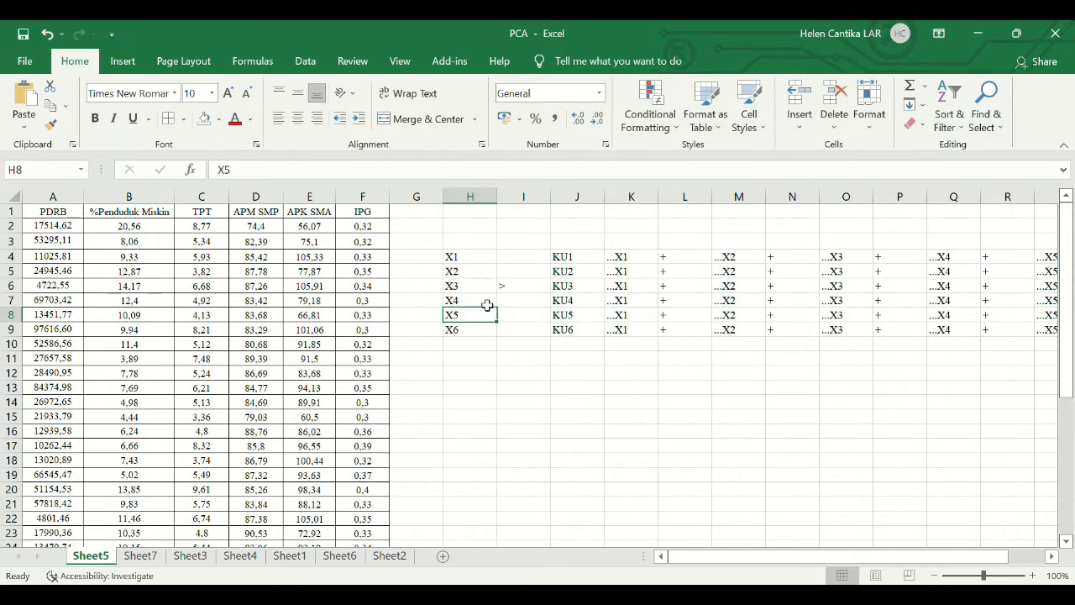
left_click(576, 260)
left_click_drag(589, 265, 588, 339)
left_click(588, 334)
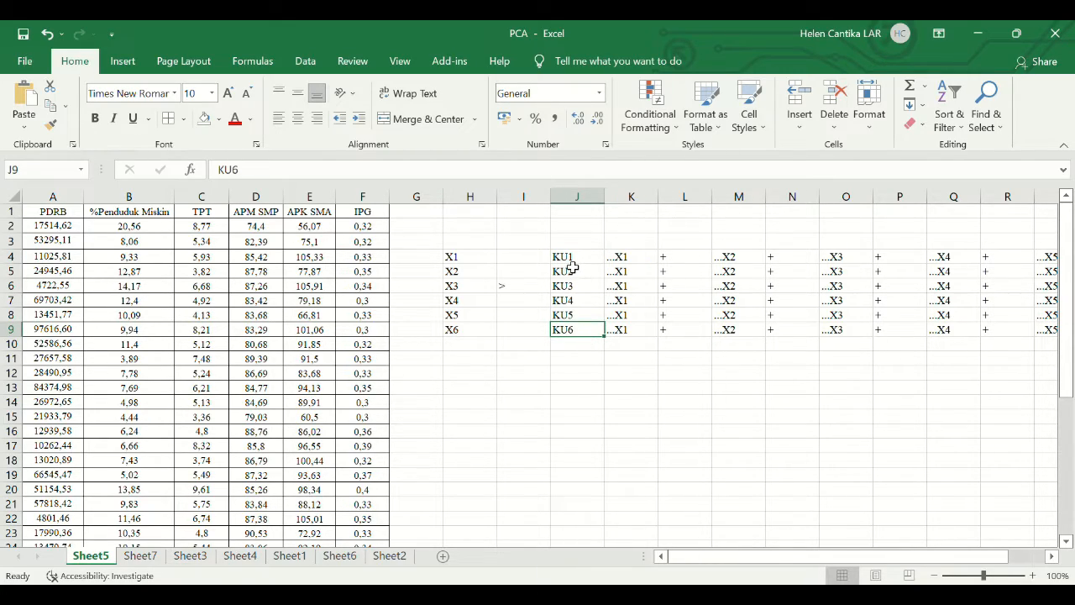
left_click_drag(588, 259, 592, 302)
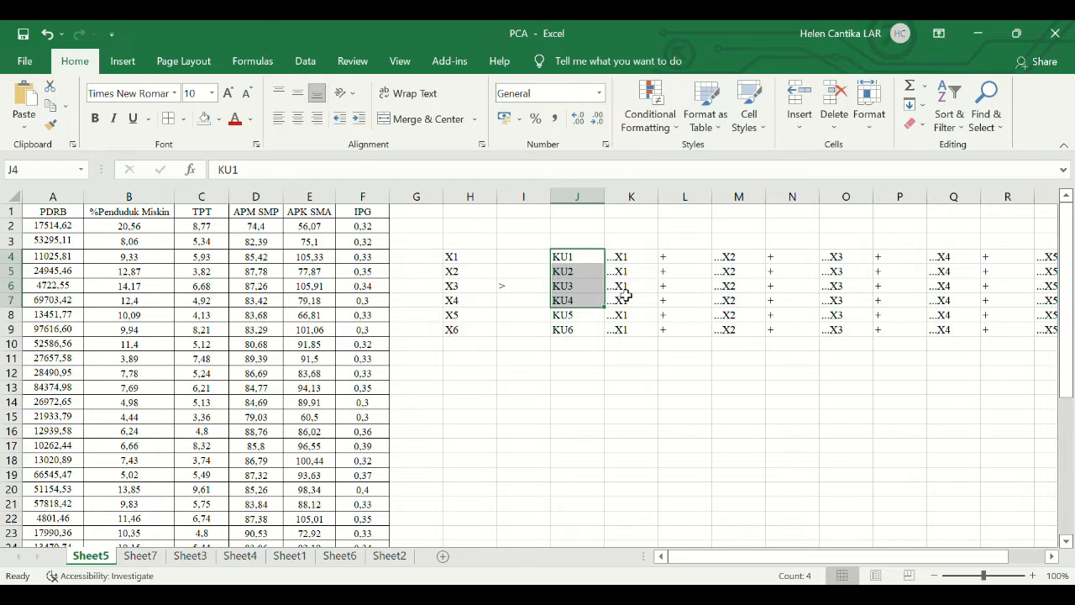
left_click(760, 258)
scroll(758, 260, "right", 3)
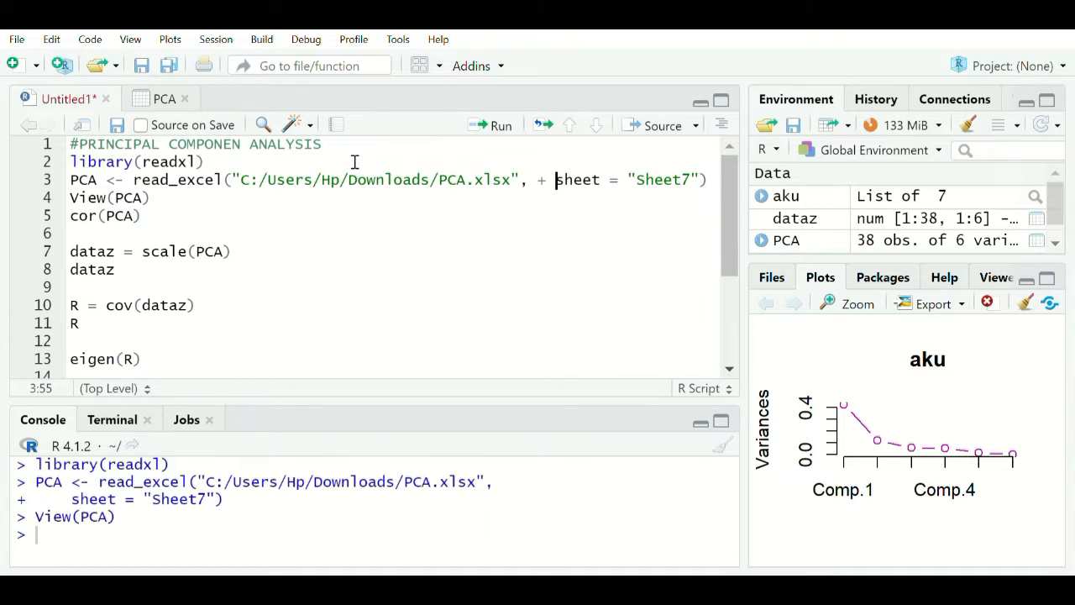
left_click(324, 163)
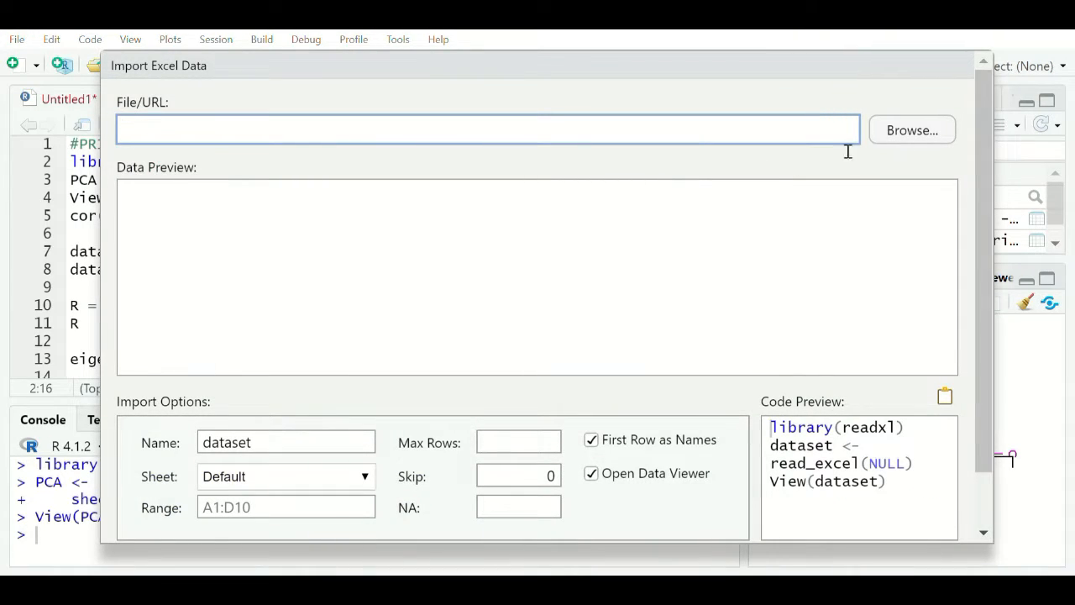
scroll(621, 448, "down", 2)
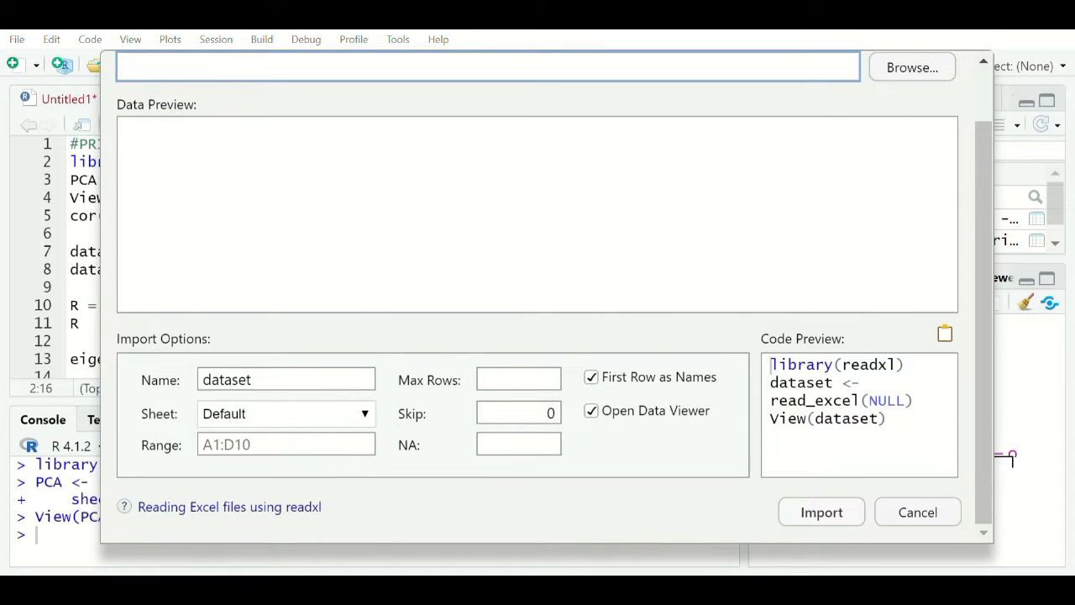
left_click(916, 512)
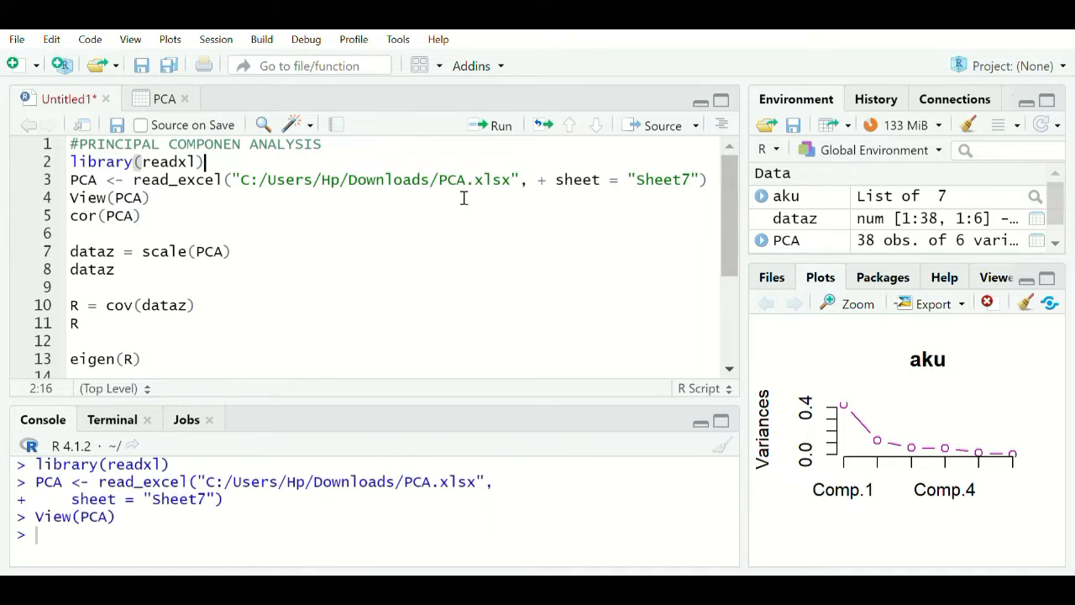
Run the View(PCA) line of the script and look through the PCA data table from first to last row
left_click(162, 204)
key("ctrl+Return")
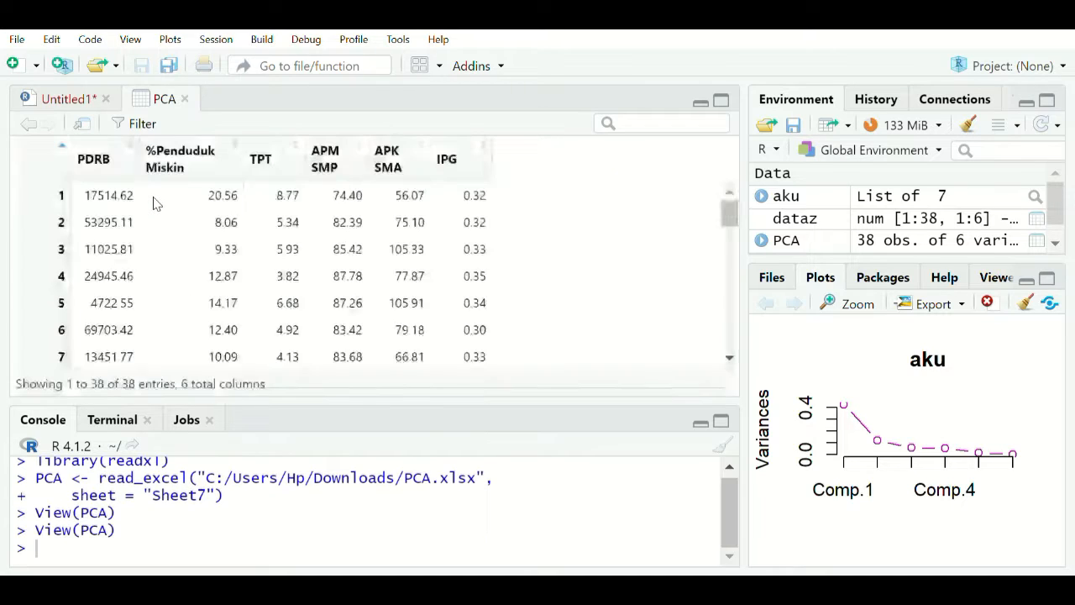
scroll(269, 225, "down", 3)
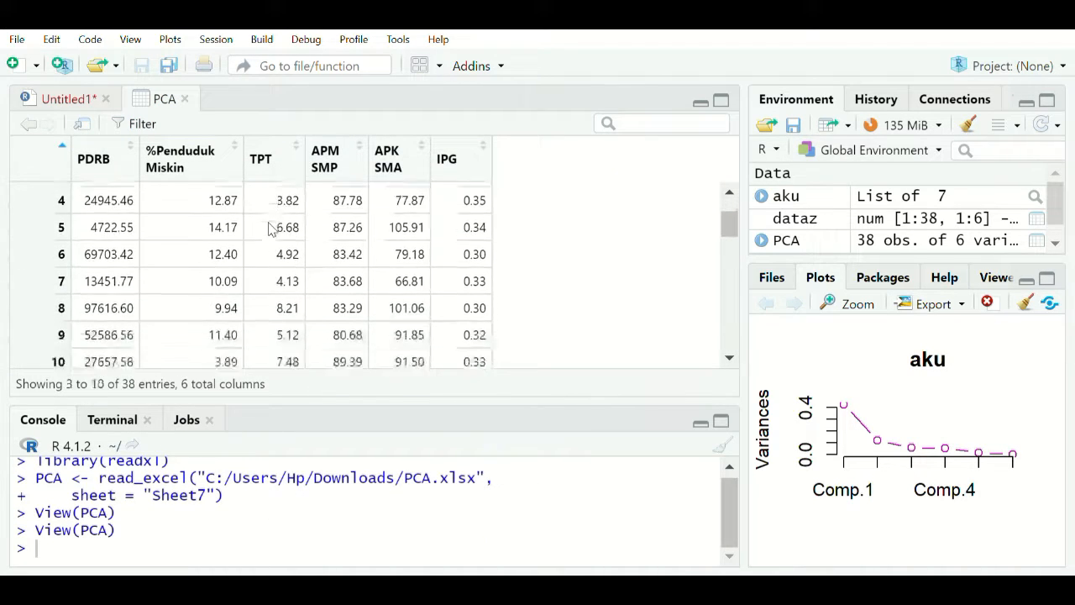
scroll(269, 228, "down", 12)
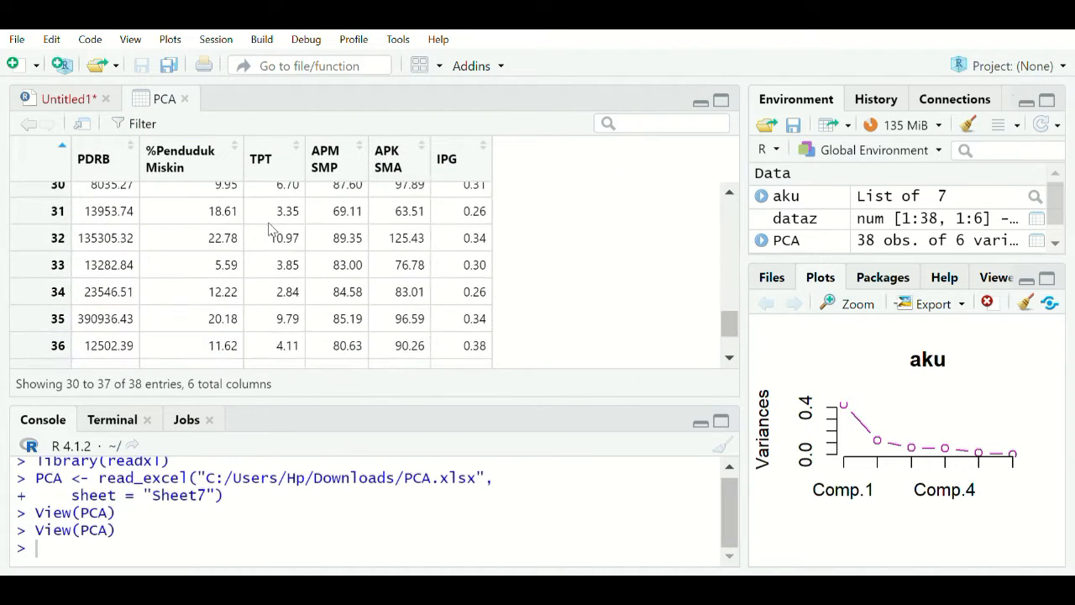
scroll(271, 228, "up", 15)
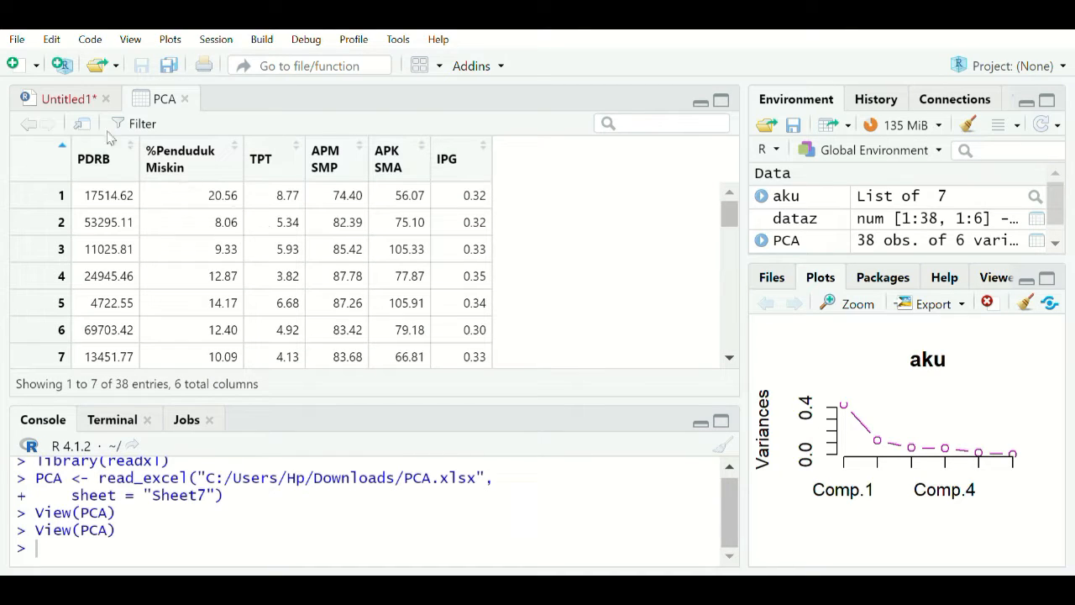
Return to the Untitled1 script and run cor(PCA) to compute the correlation matrix
left_click(48, 99)
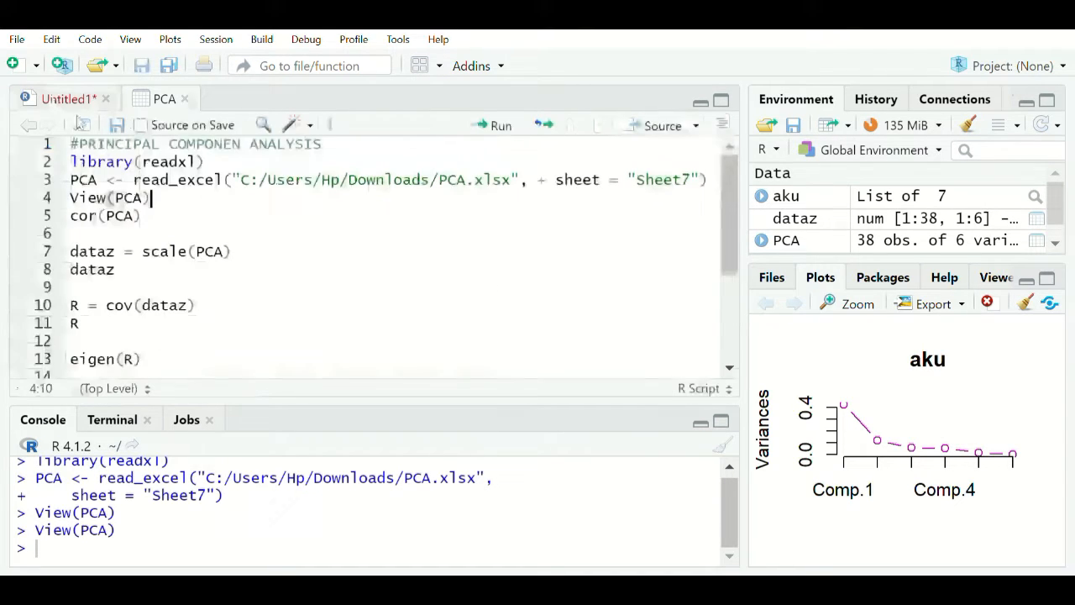
left_click(180, 224)
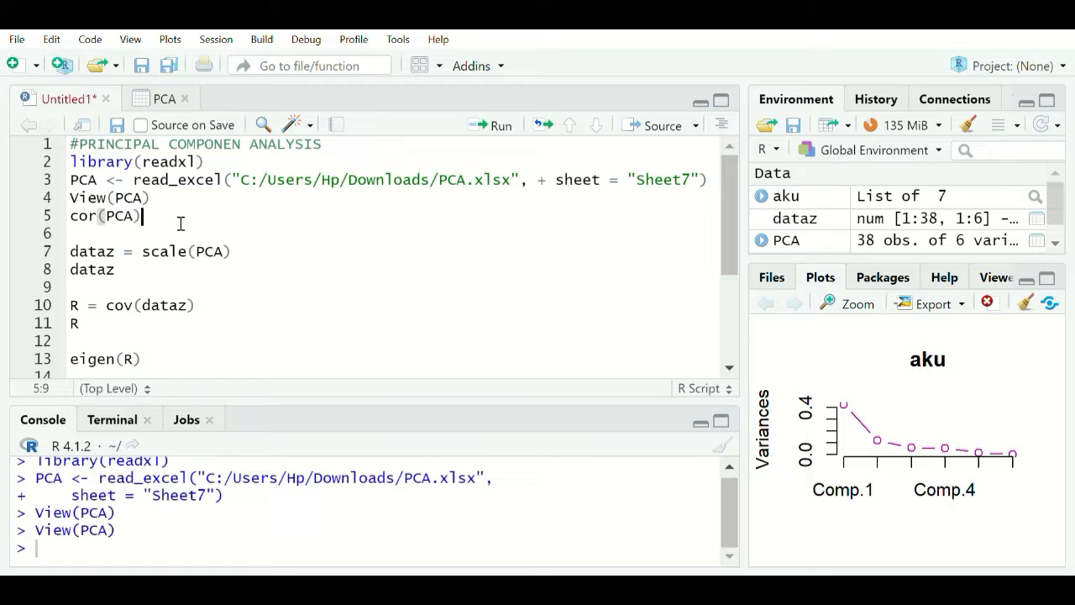
key("ctrl+Return")
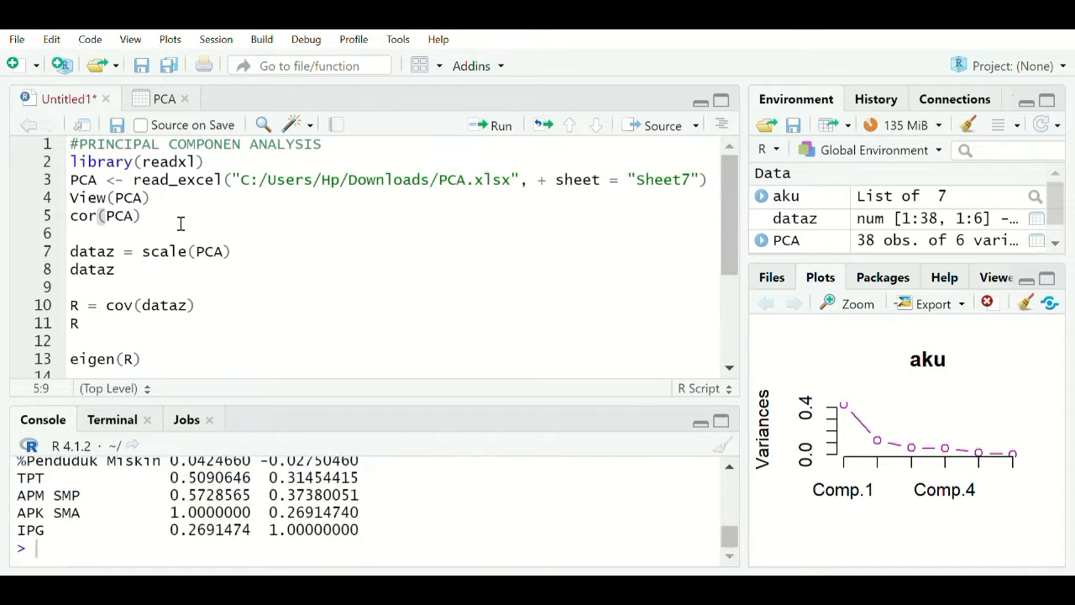
Examine the correlation matrix in the console, comparing the PDRB–TPT and APM SMP–APK SMA coefficients with the other pairs
scroll(343, 514, "up", 5)
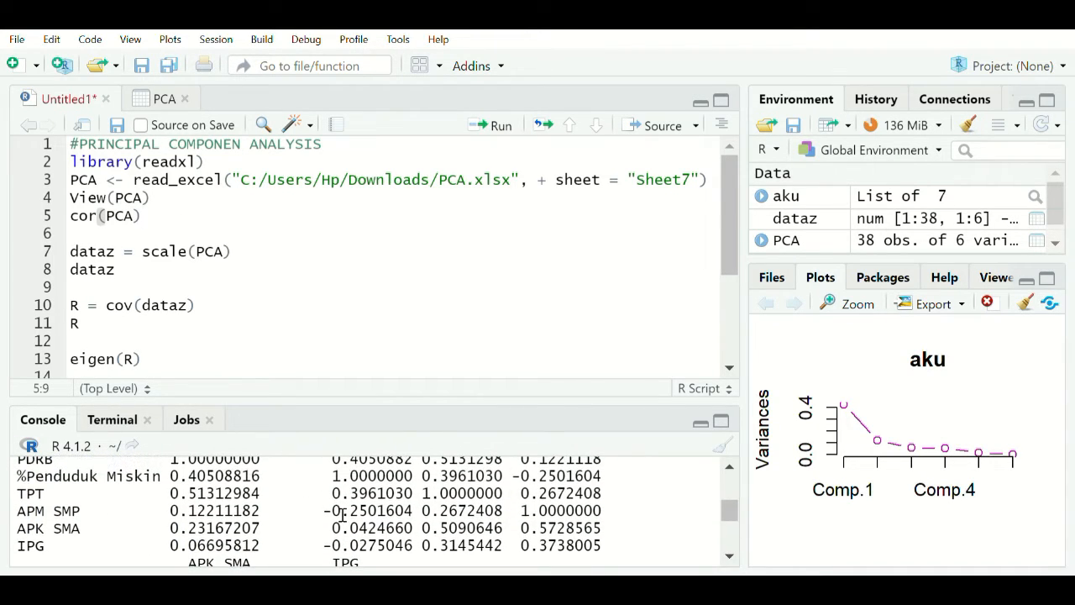
scroll(343, 514, "up", 2)
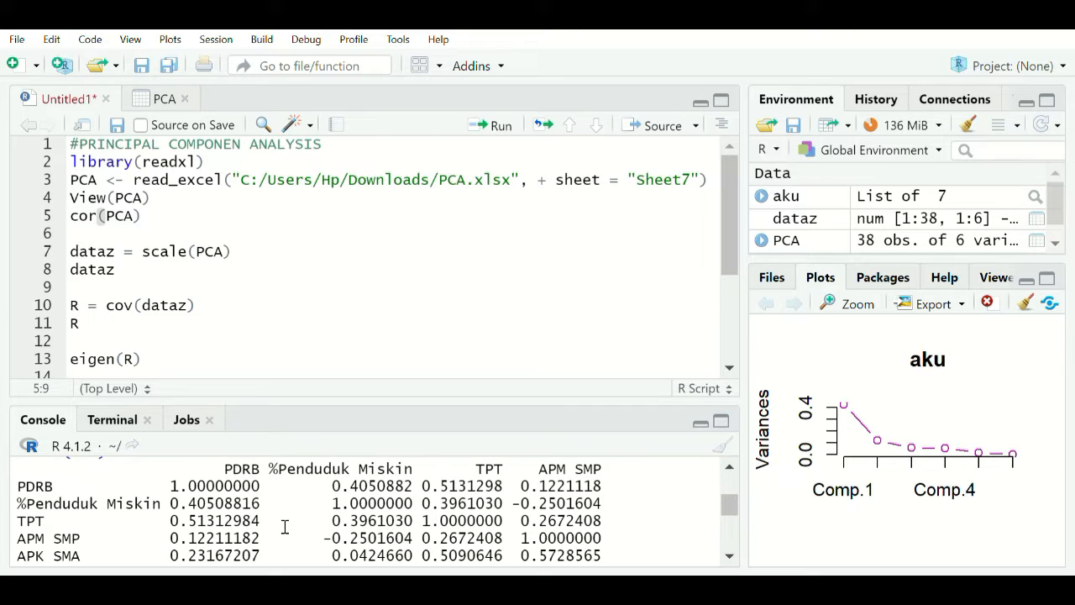
scroll(284, 527, "down", 1)
scroll(172, 487, "up", 1)
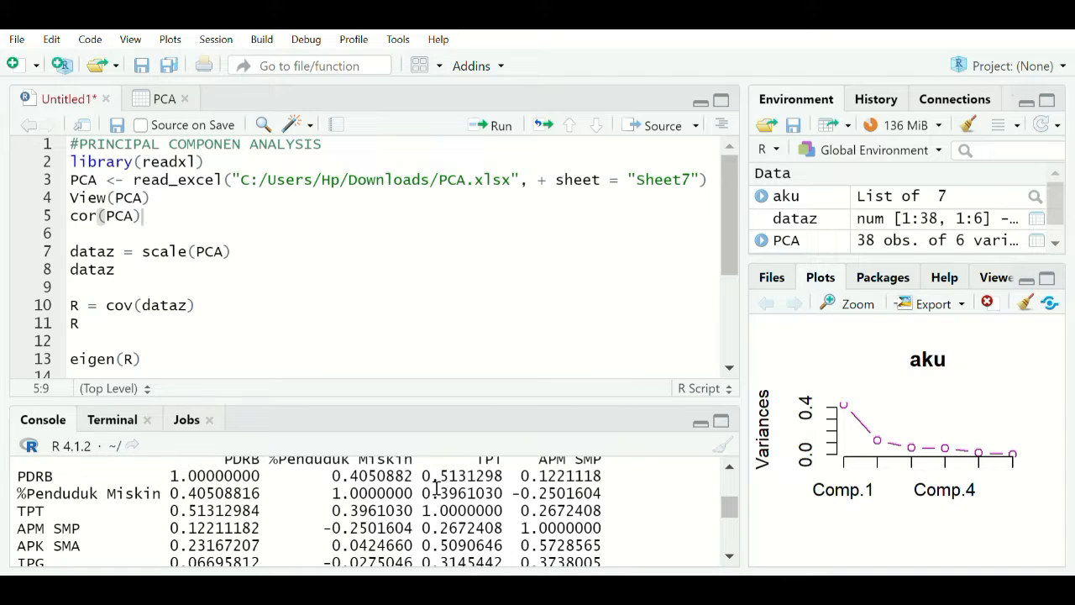
left_click_drag(431, 476, 504, 477)
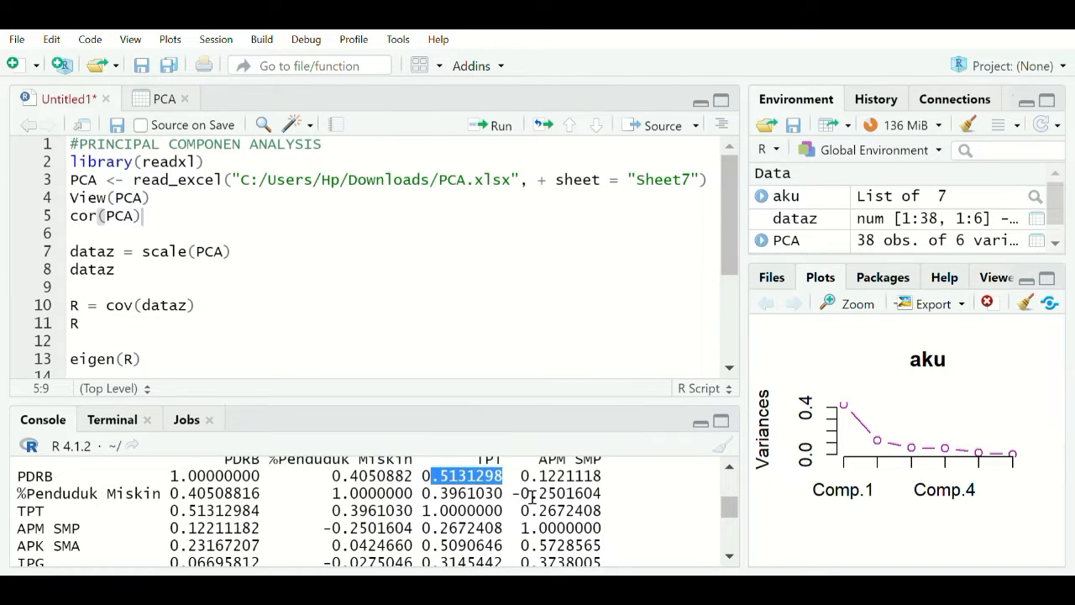
left_click(533, 496)
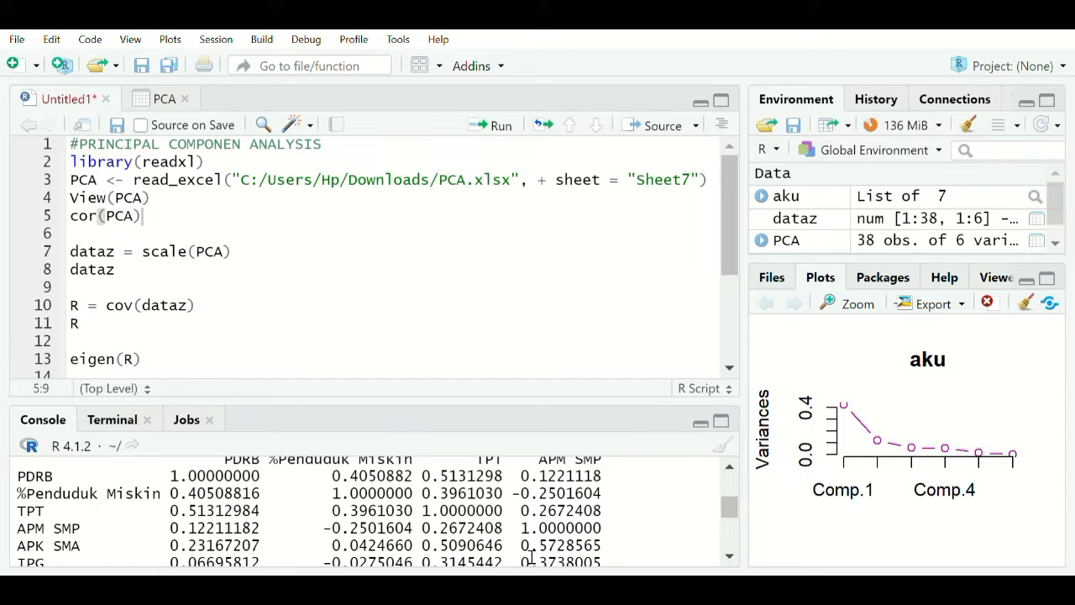
left_click_drag(522, 551, 610, 558)
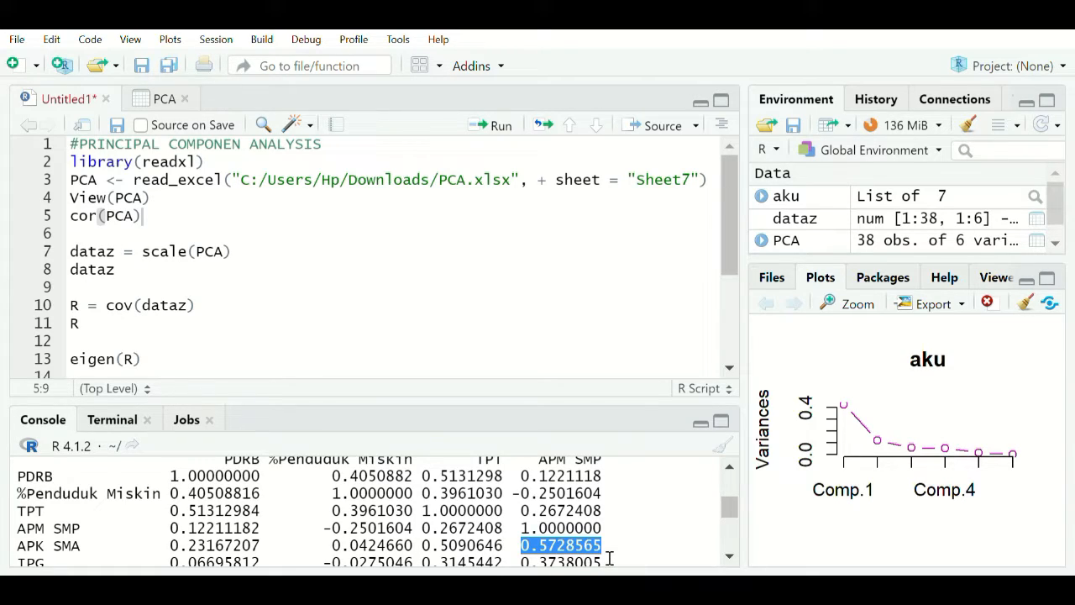
scroll(474, 502, "down", 3)
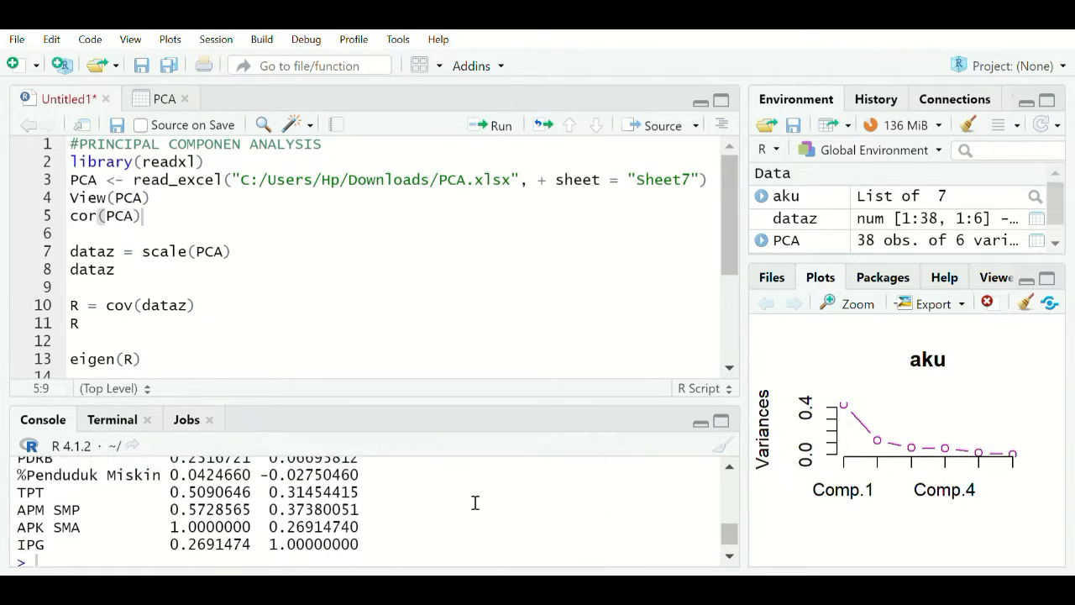
scroll(474, 502, "up", 1)
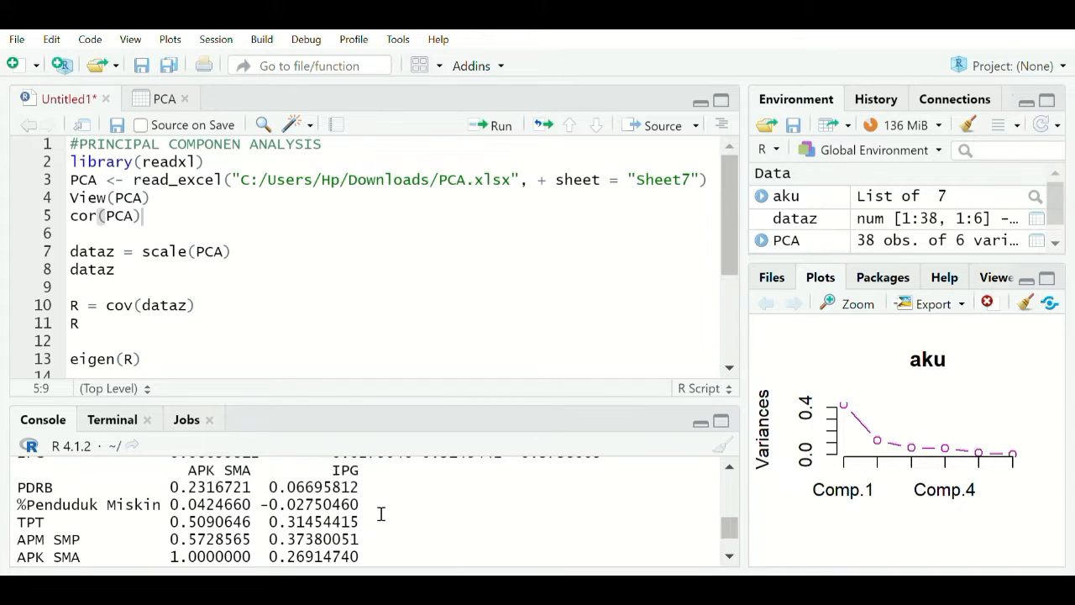
scroll(381, 513, "up", 5)
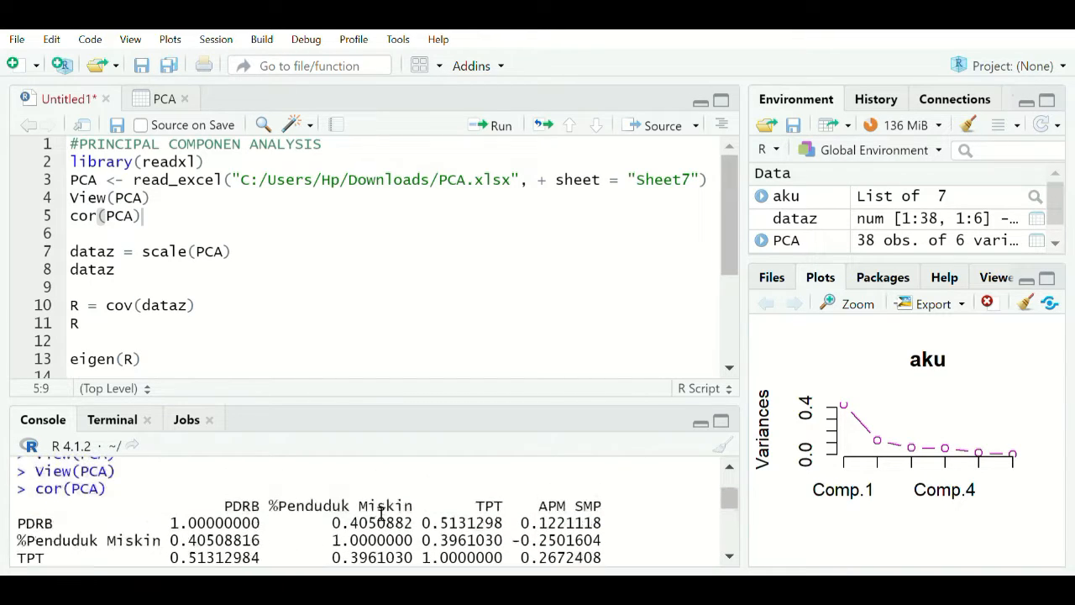
scroll(380, 513, "down", 2)
scroll(381, 513, "down", 2)
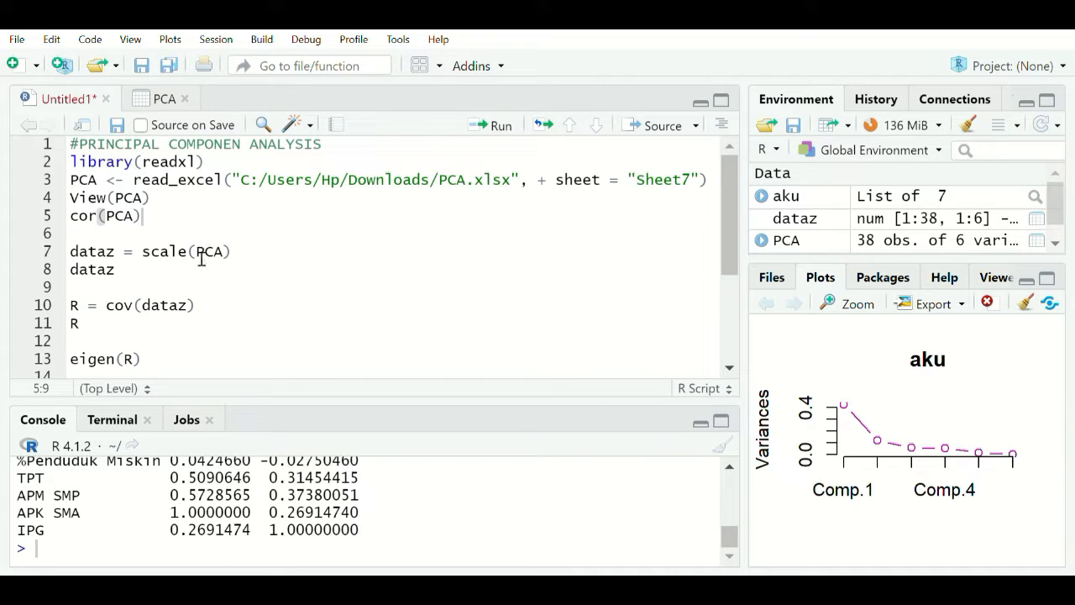
Standardize the PCA data by running the script line dataz = scale(PCA)
left_click(242, 266)
scroll(221, 504, "up", 1)
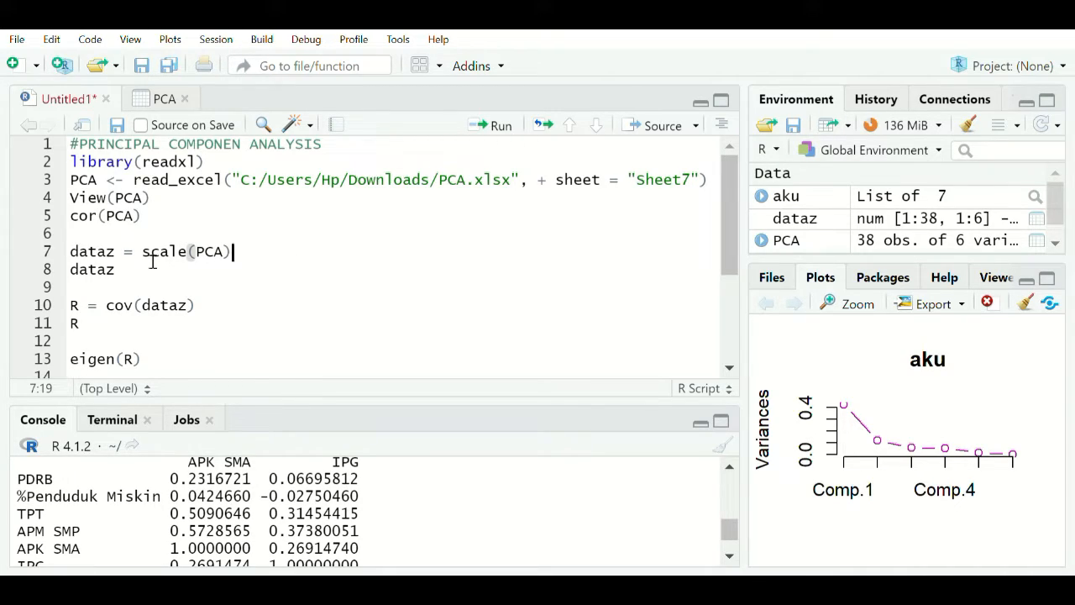
mouse_move(152, 262)
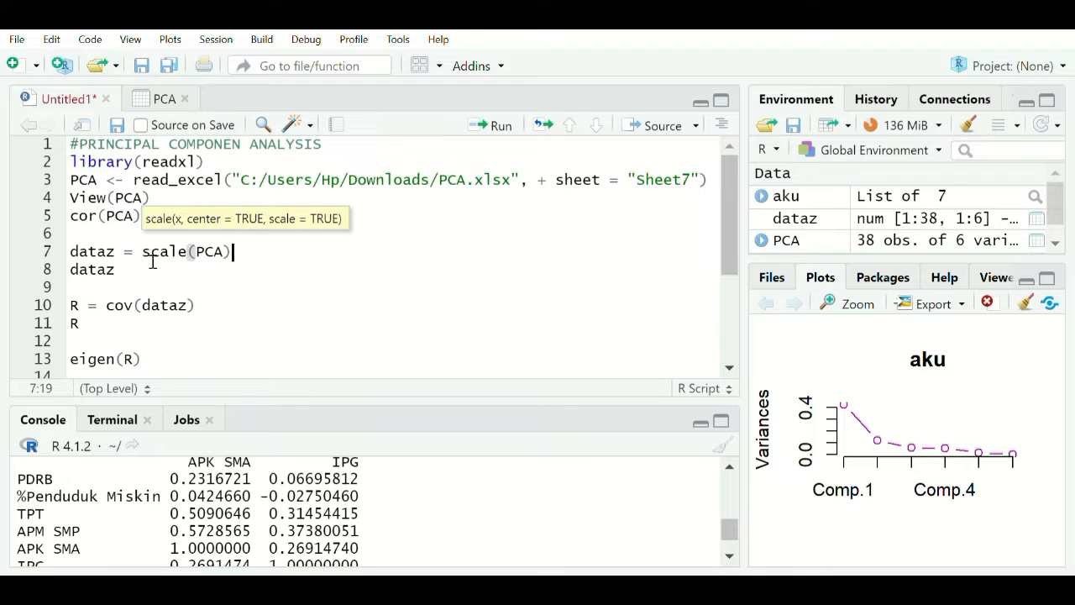
key("ctrl+Return")
Print the standardized dataz matrix and look through its output back to the first rows in the console
left_click(152, 262)
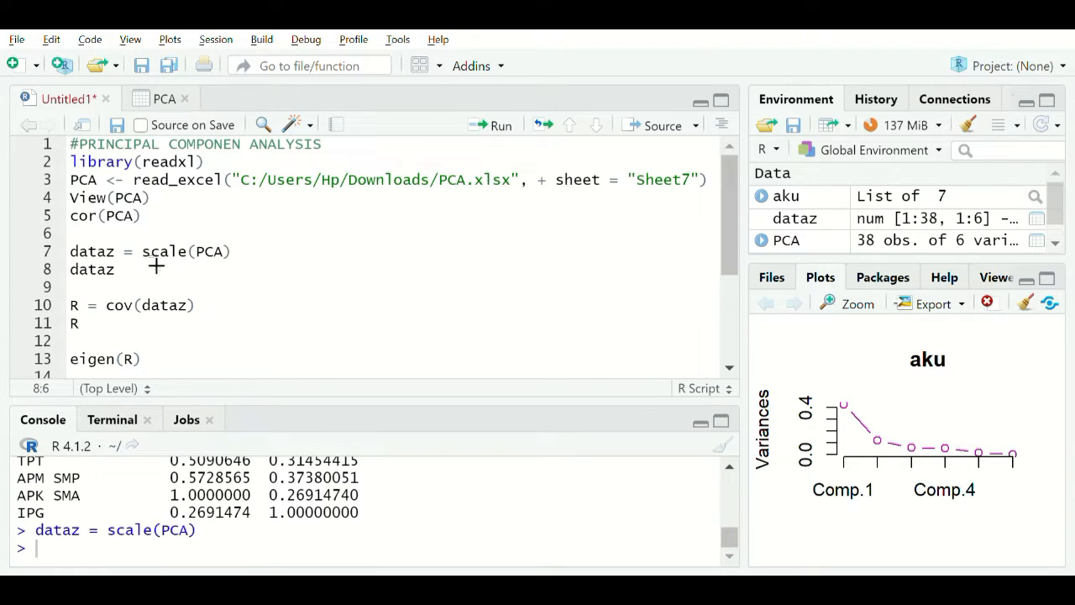
key("ctrl+Return")
scroll(241, 502, "up", 5)
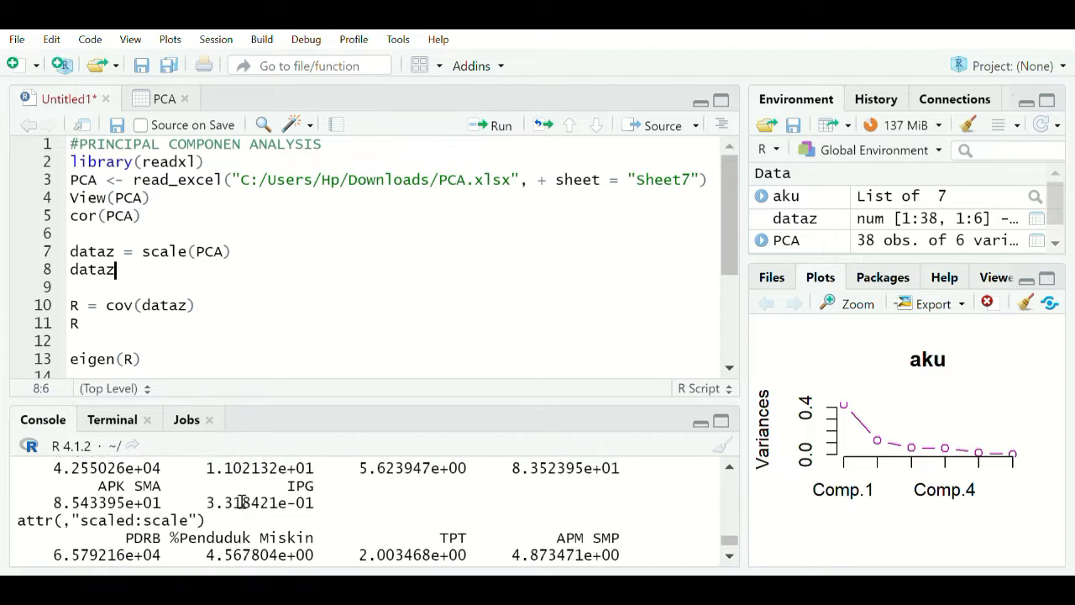
scroll(241, 502, "up", 15)
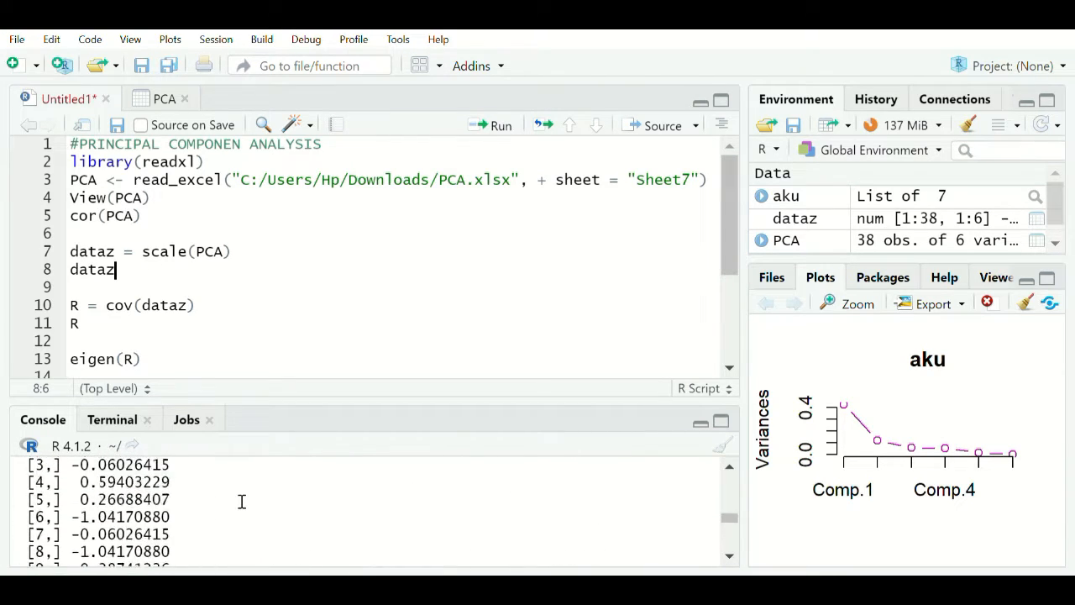
scroll(242, 502, "up", 10)
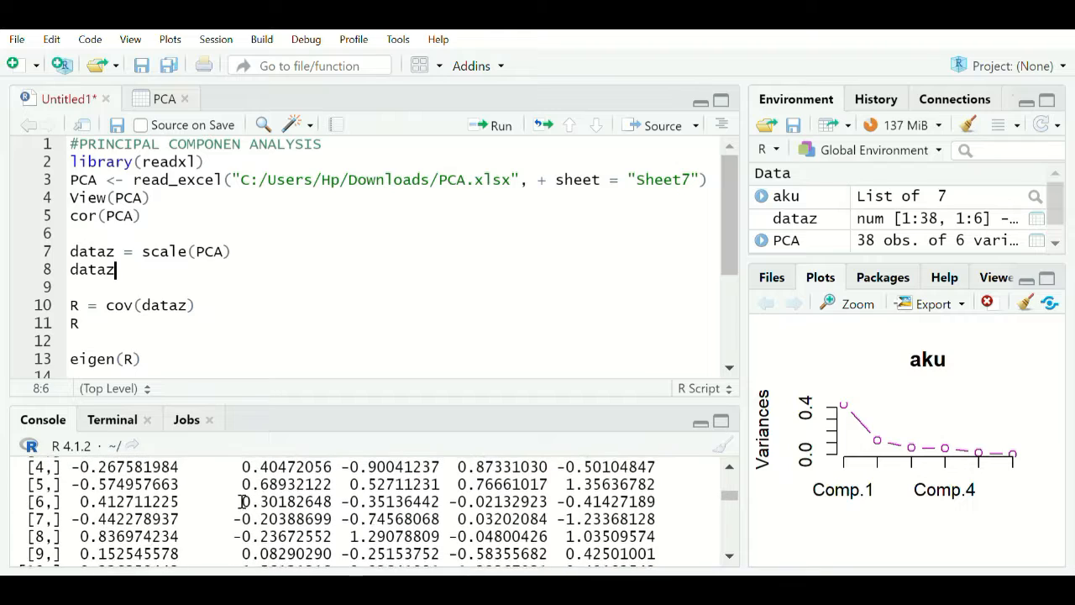
scroll(241, 501, "down", 9)
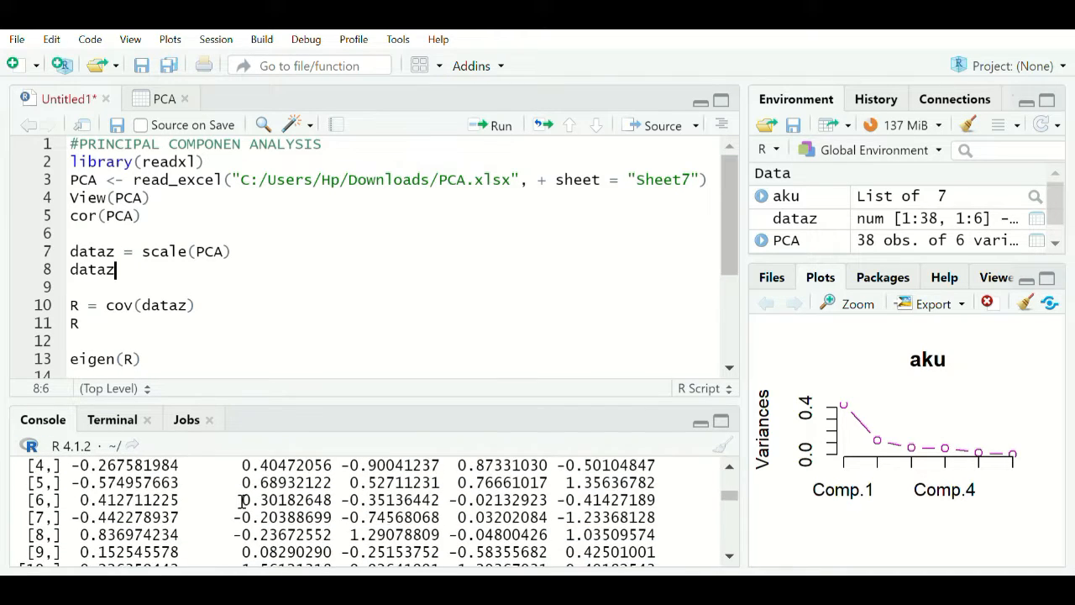
scroll(241, 502, "up", 8)
Compute the covariance matrix with R = cov(dataz), print R and review its values in the console
left_click(203, 309)
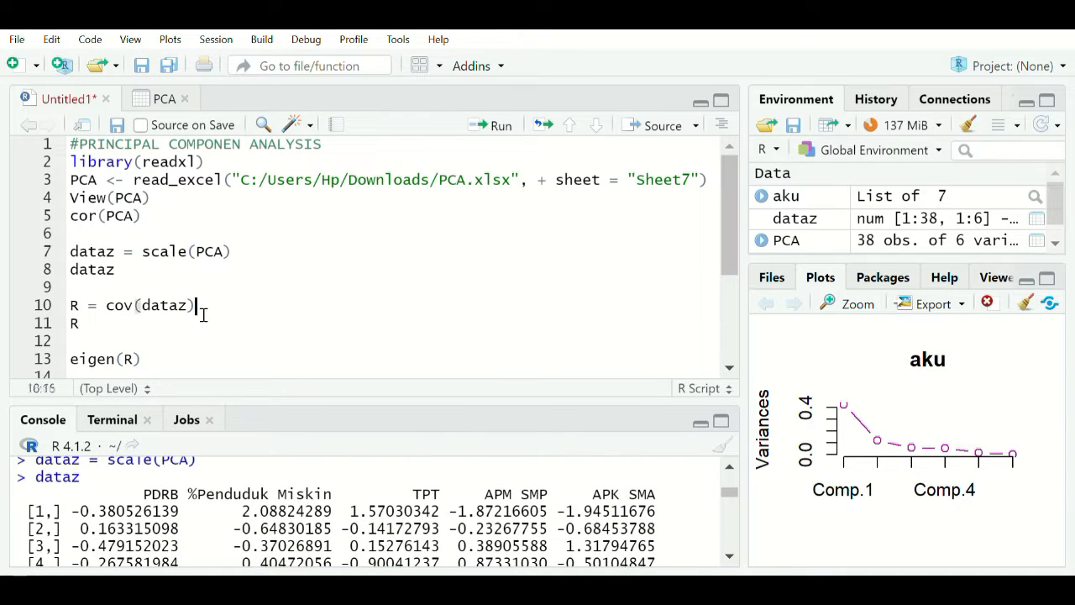
key("ctrl+Return")
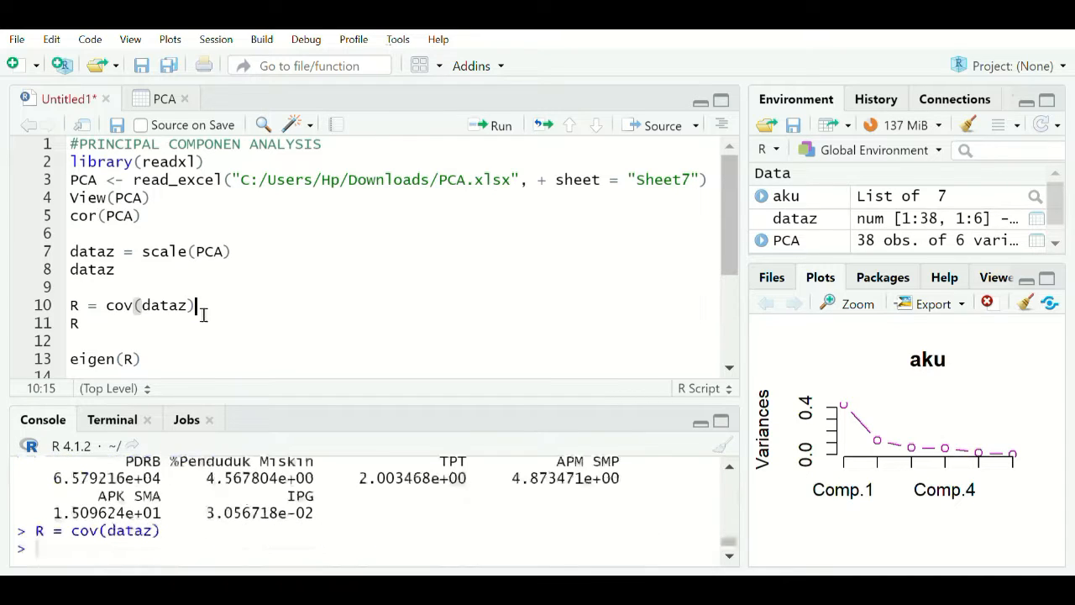
key("ctrl+Return")
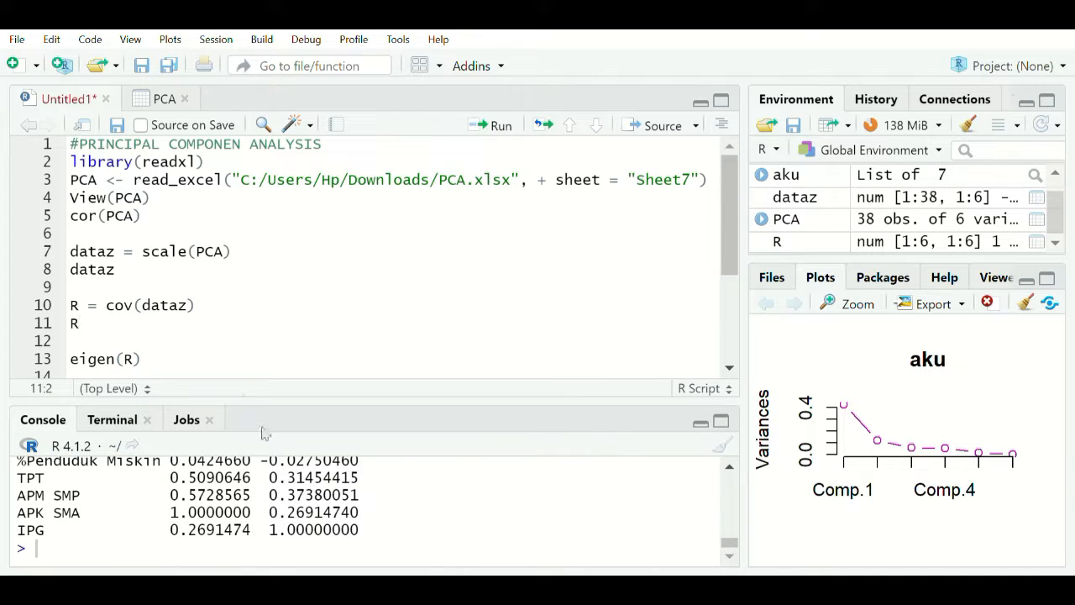
scroll(312, 504, "up", 5)
scroll(311, 504, "down", 3)
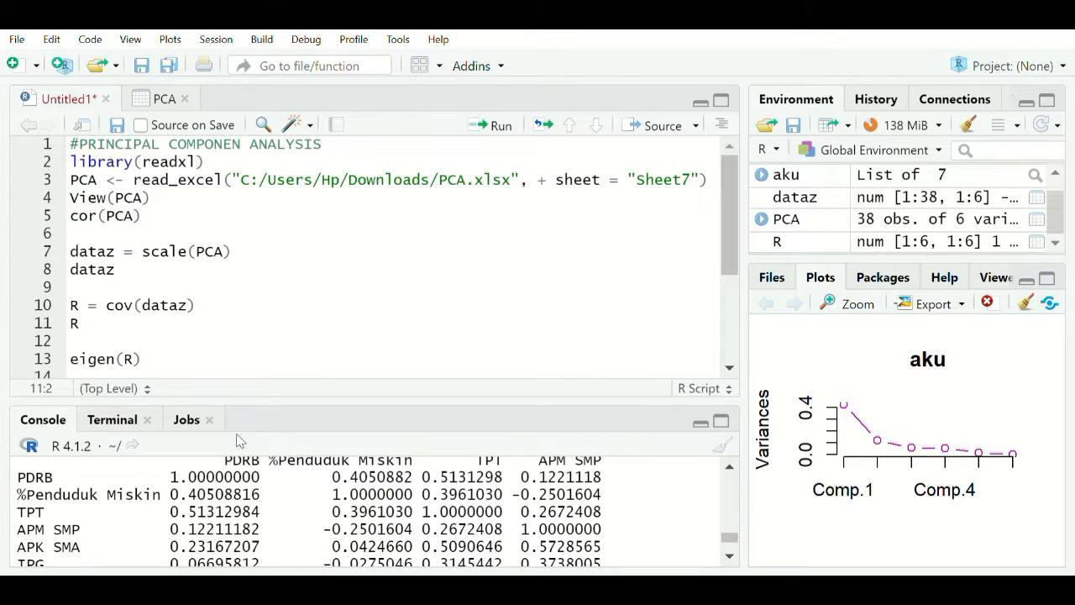
Run eigen(R), highlight the first two eigenvalues in the console output and look through the eigenvectors
left_click(165, 373)
key("ctrl+Return")
scroll(216, 496, "up", 2)
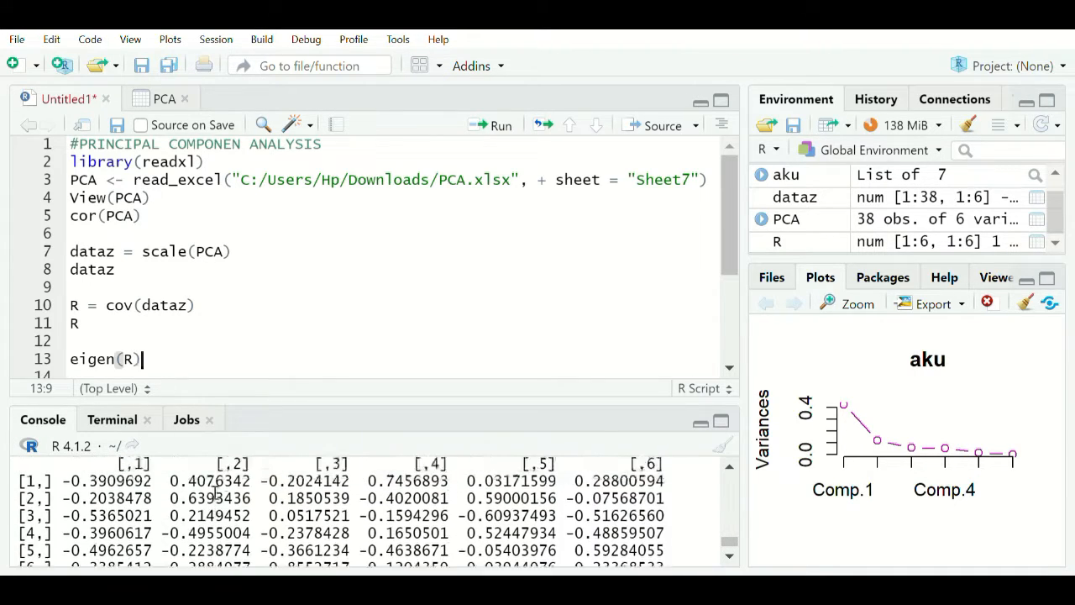
scroll(215, 496, "up", 3)
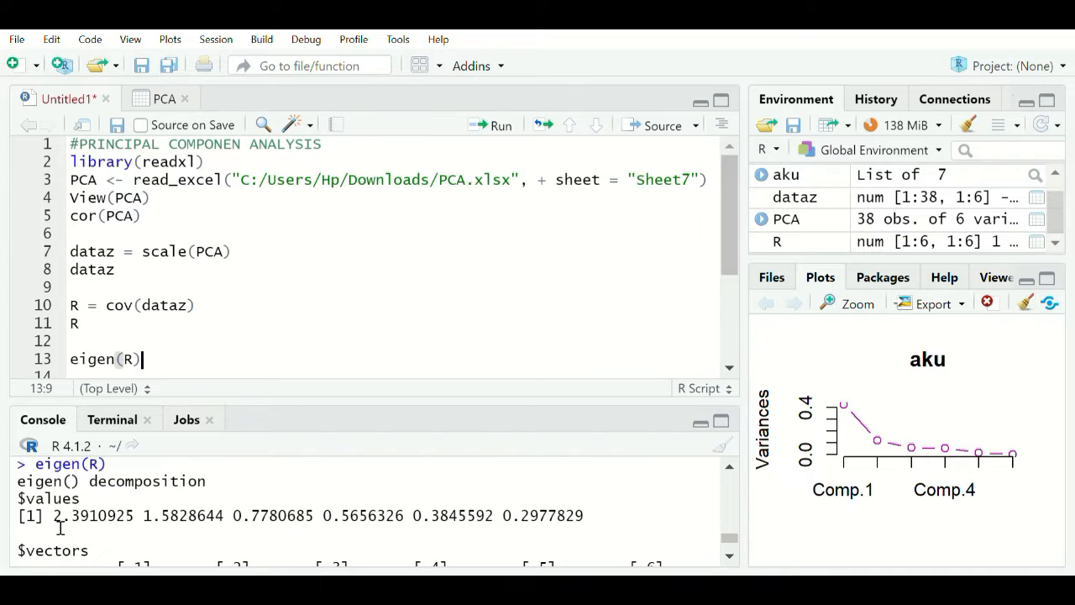
left_click_drag(53, 527, 234, 532)
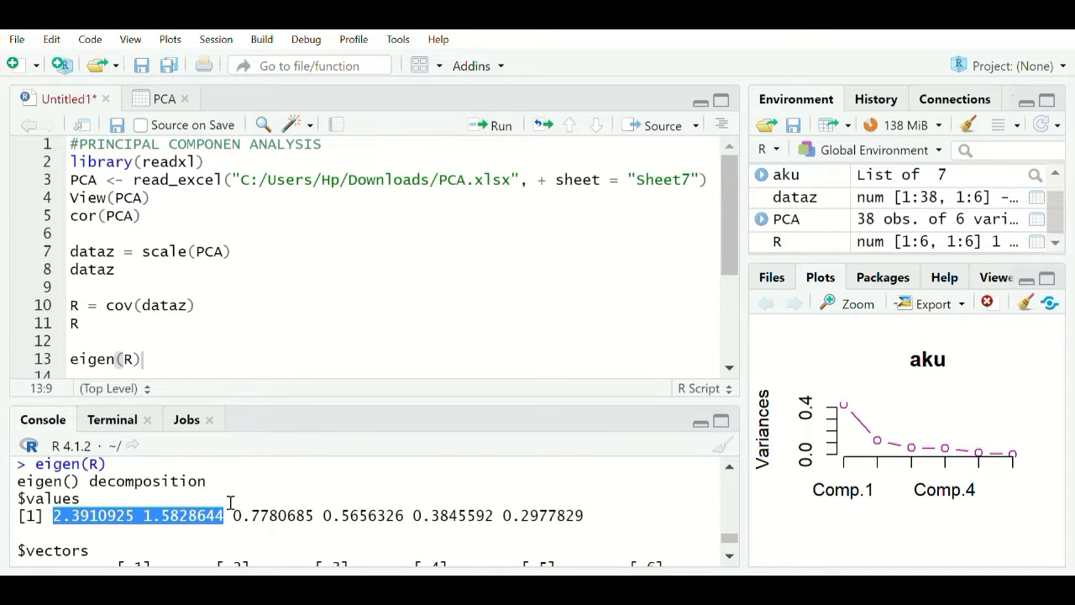
scroll(230, 502, "down", 1)
scroll(231, 502, "down", 4)
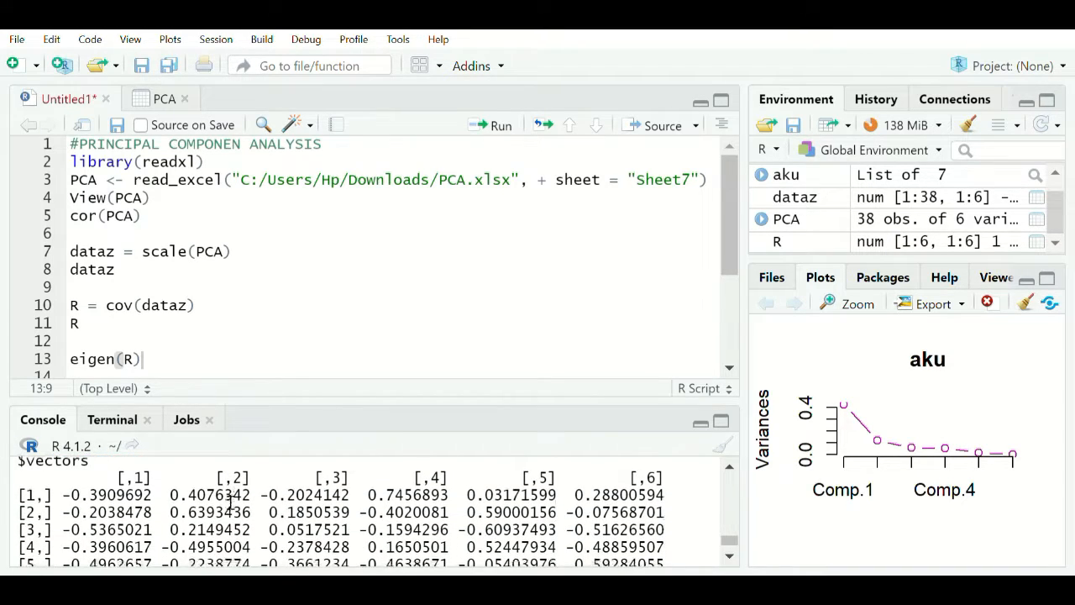
scroll(201, 359, "down", 2)
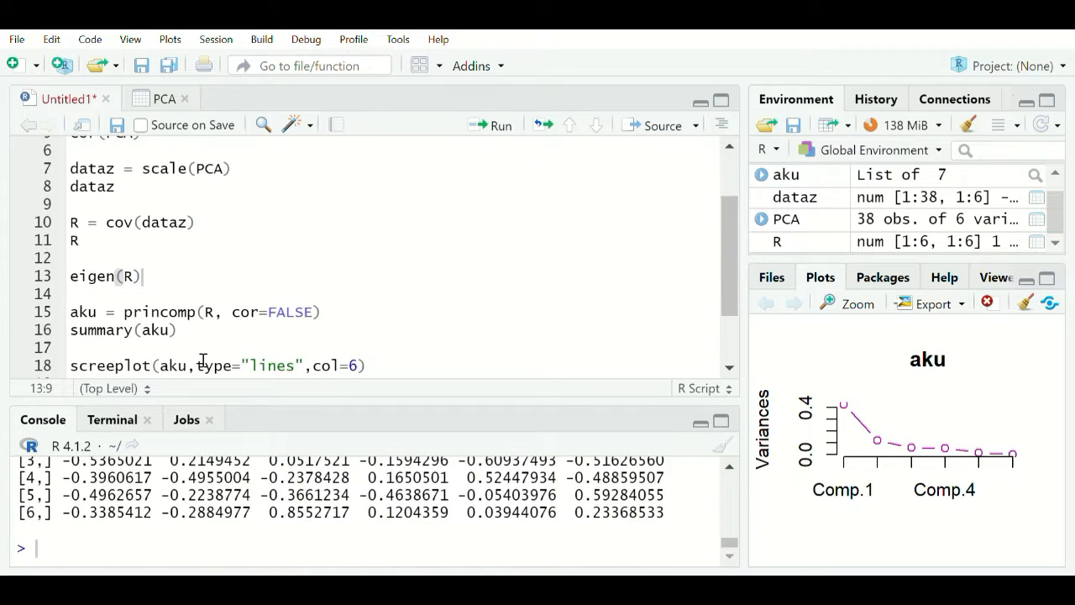
Run aku = princomp(R, cor=FALSE) and summary(aku), and bring the importance of components table into view
left_click(328, 312)
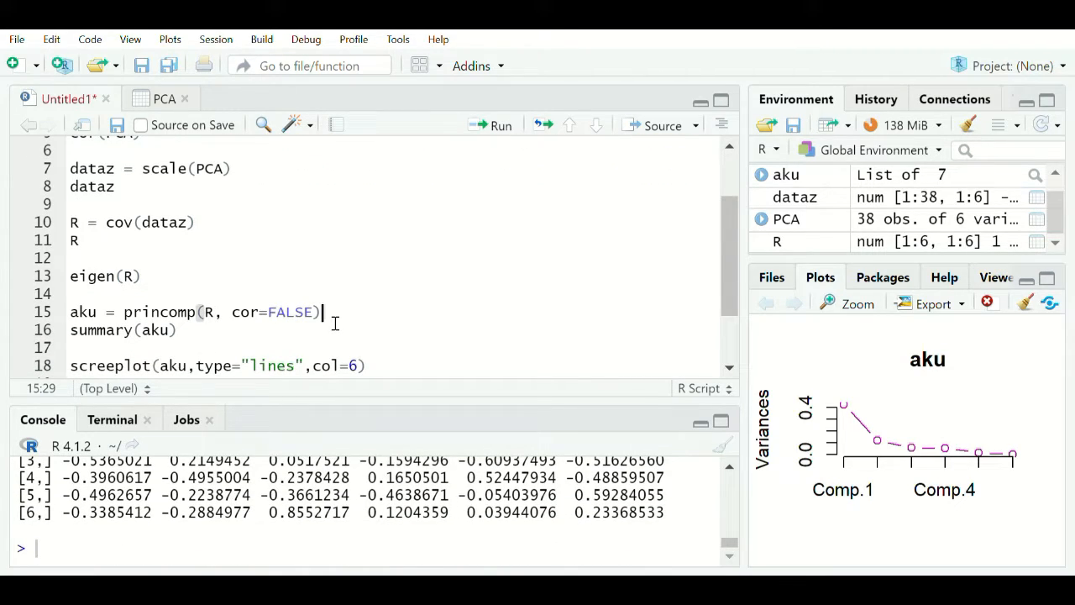
key("ctrl+Return")
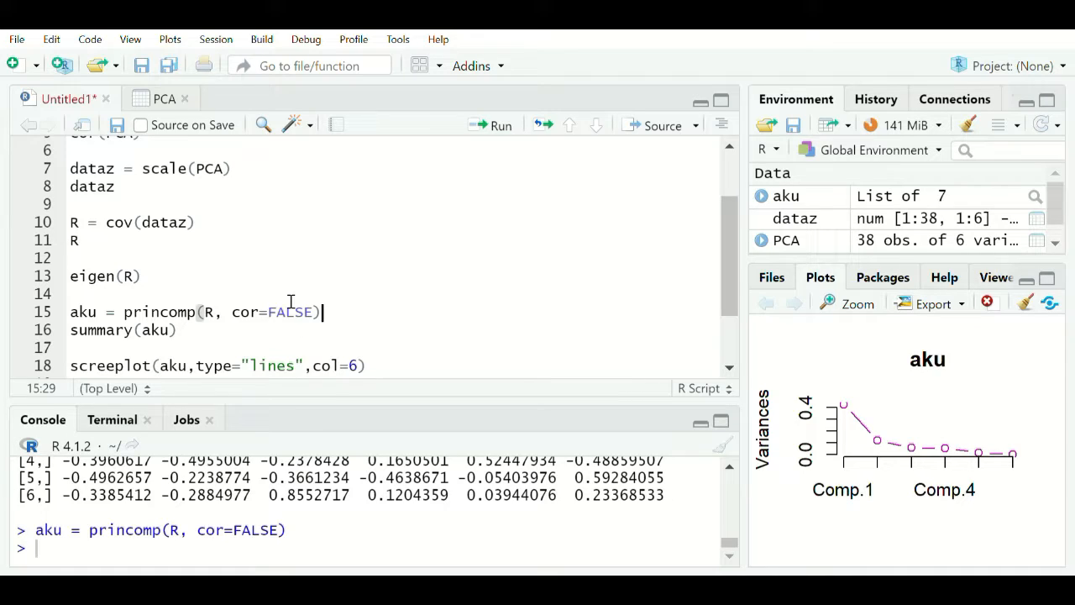
left_click(201, 339)
key("ctrl+Return")
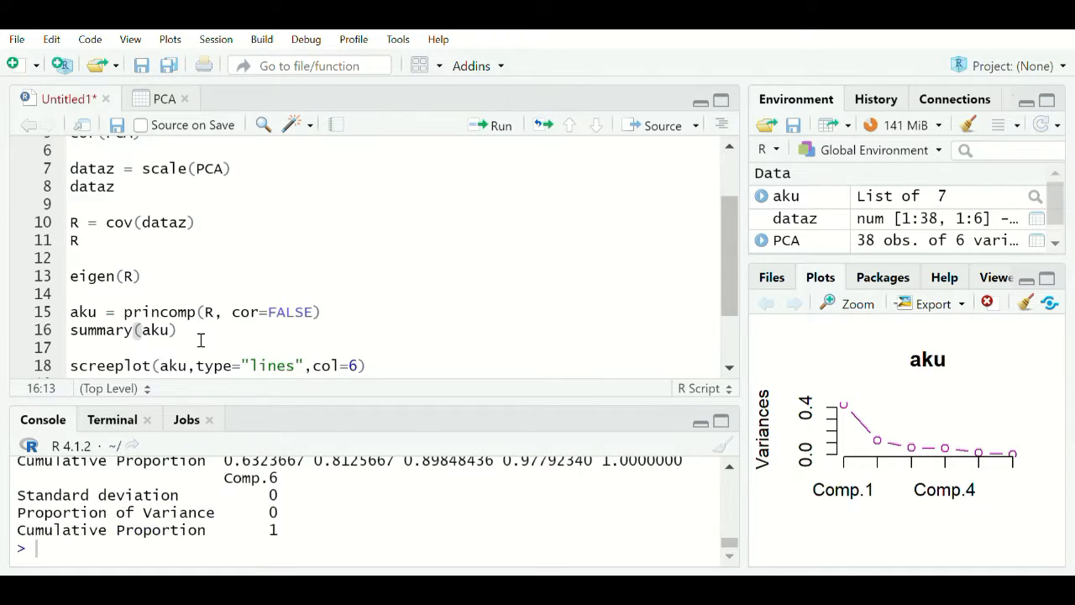
scroll(256, 511, "up", 2)
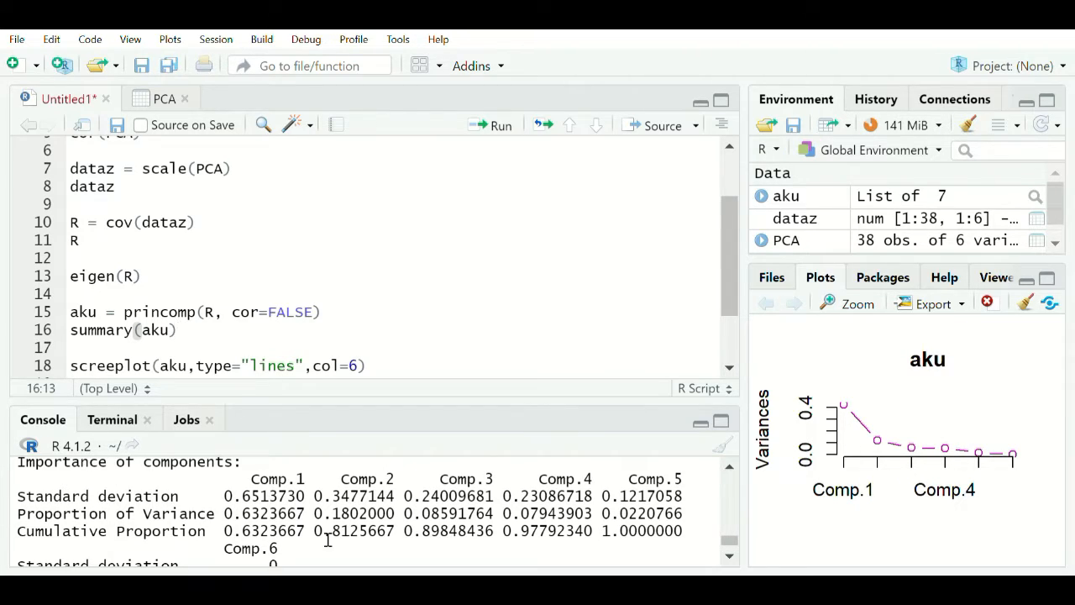
Draw the scree plot with screeplot(aku,type="lines",col=6), and narrow the enlarged plot area to widen the script and console
left_click(391, 372)
key("ctrl+Return")
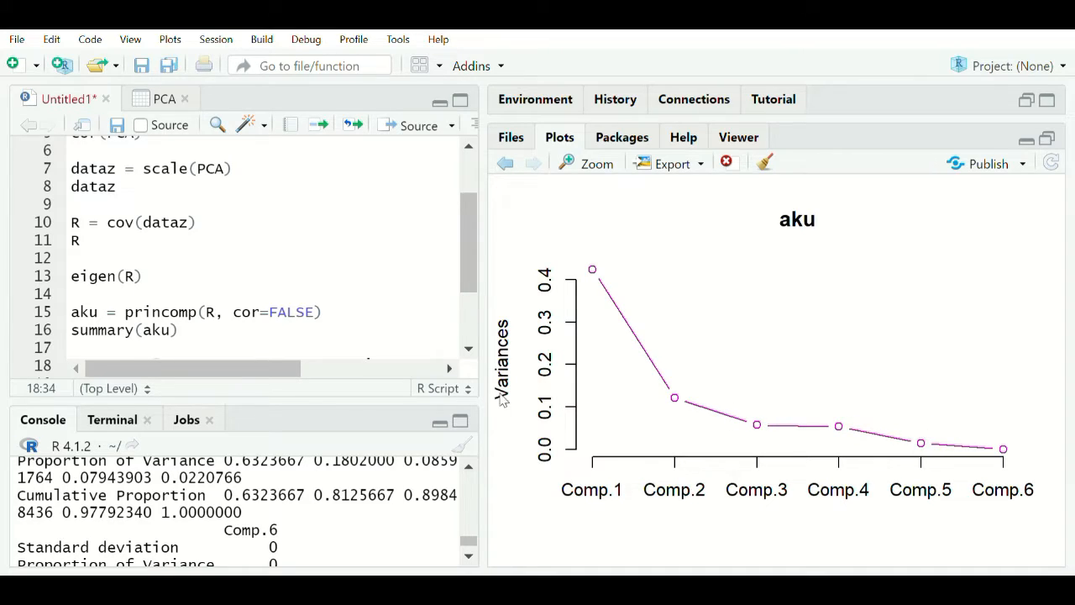
left_click_drag(492, 407, 764, 408)
Run loadings(aku) and examine the Comp.1 and Comp.2 loadings of the six indicators, highlighting each component's heading
left_click(322, 370)
scroll(321, 370, "down", 2)
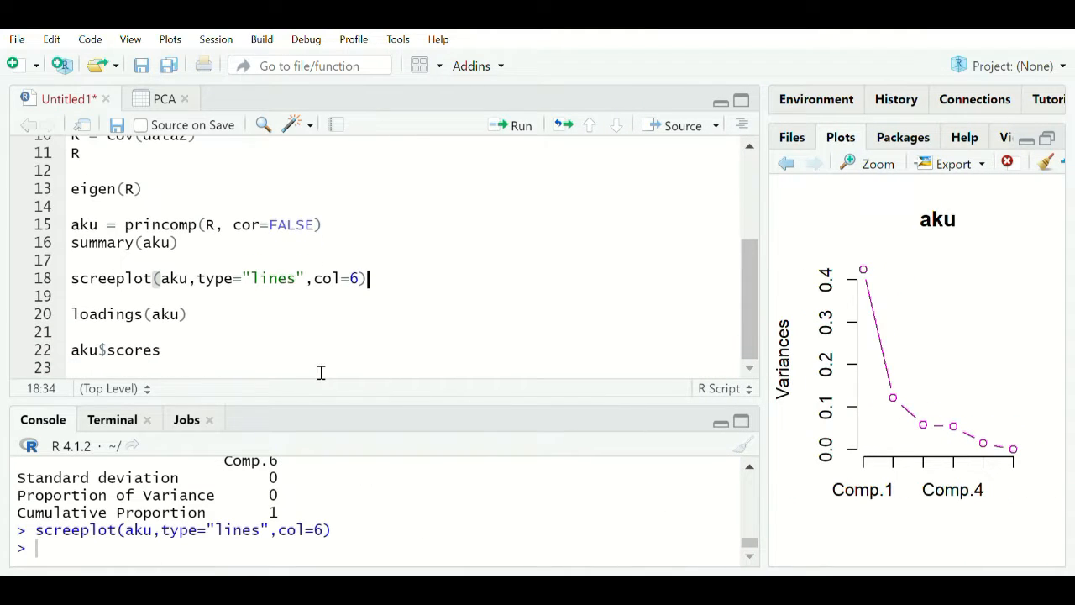
left_click(214, 319)
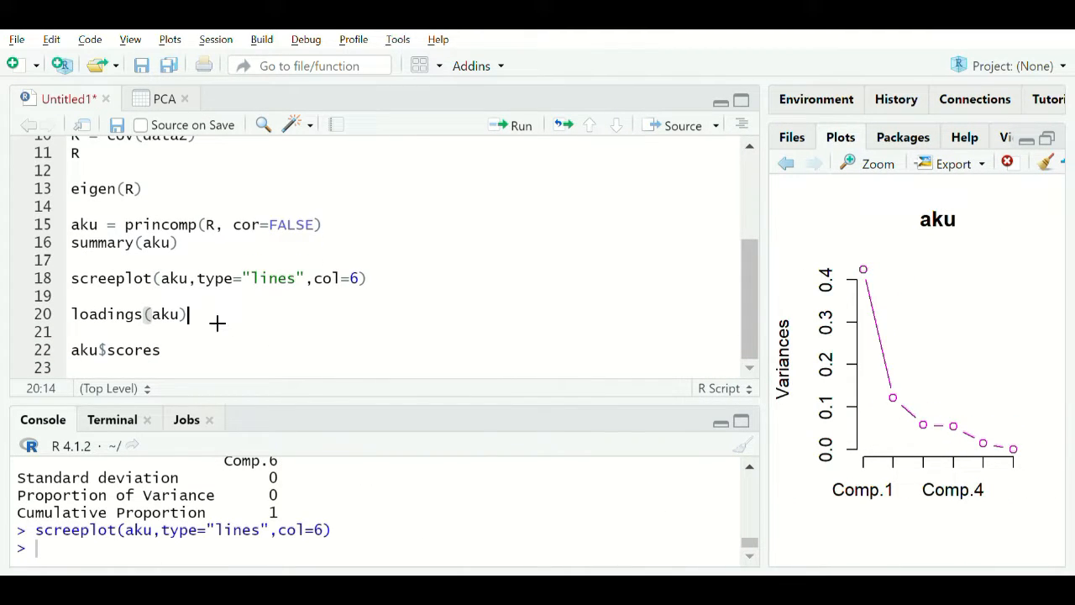
key("ctrl+Return")
scroll(330, 508, "up", 5)
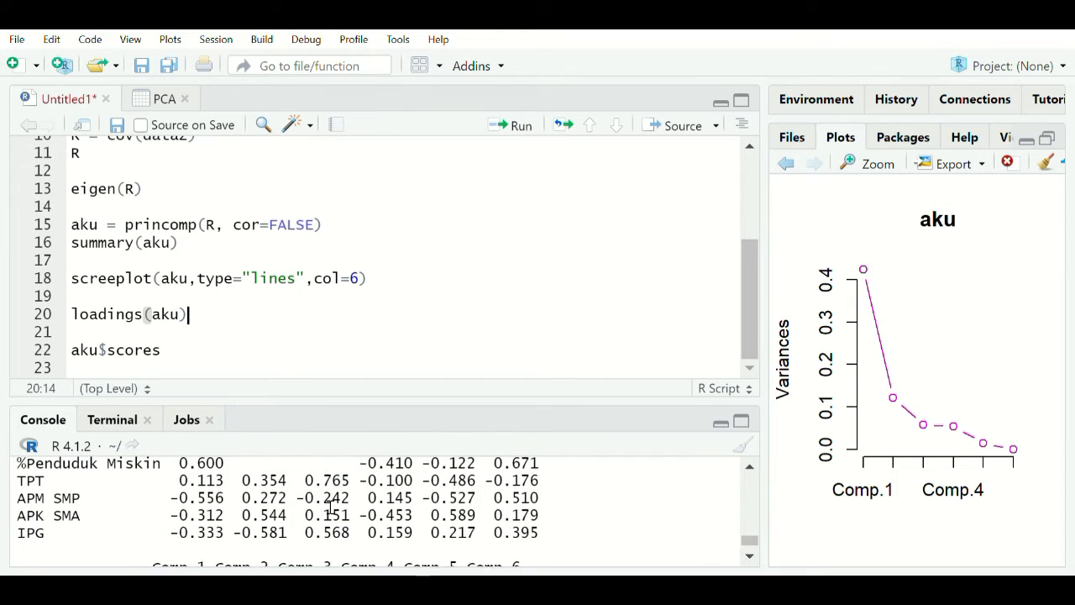
scroll(330, 507, "up", 1)
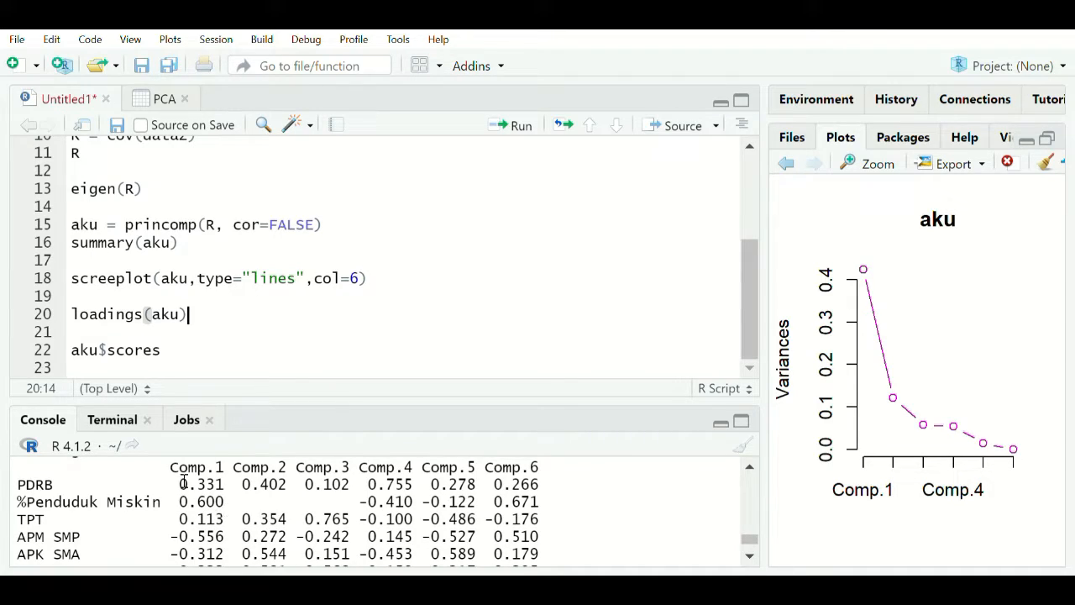
left_click_drag(172, 470, 225, 470)
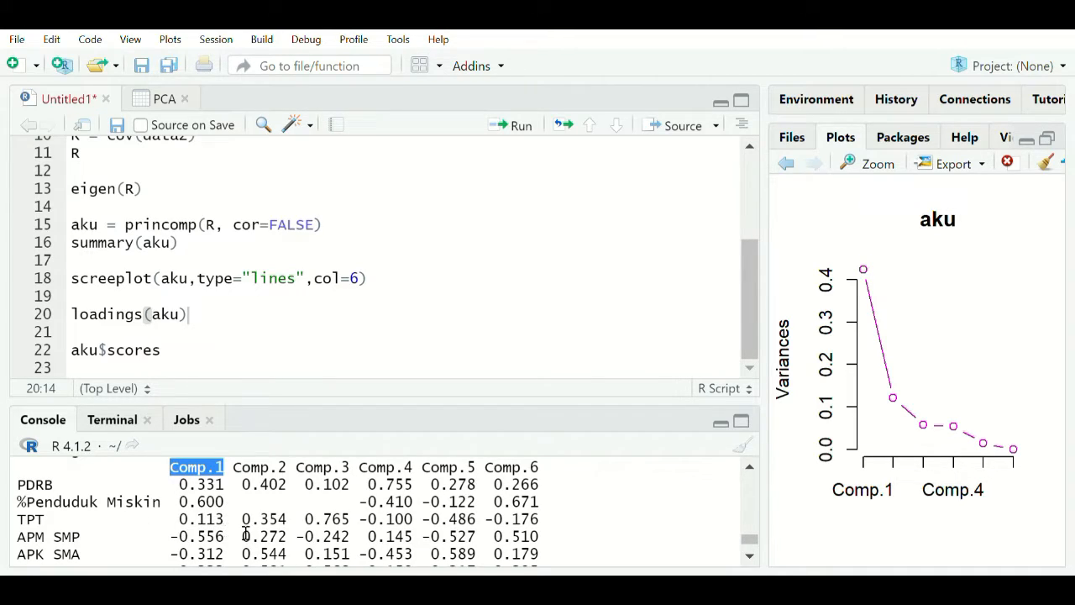
scroll(246, 528, "down", 2)
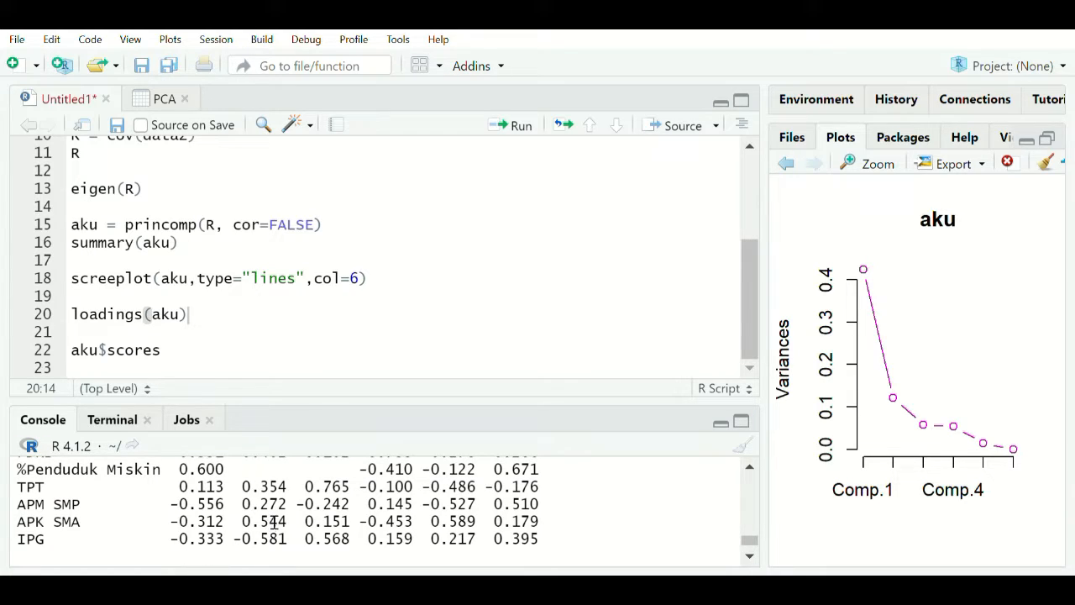
scroll(273, 522, "up", 2)
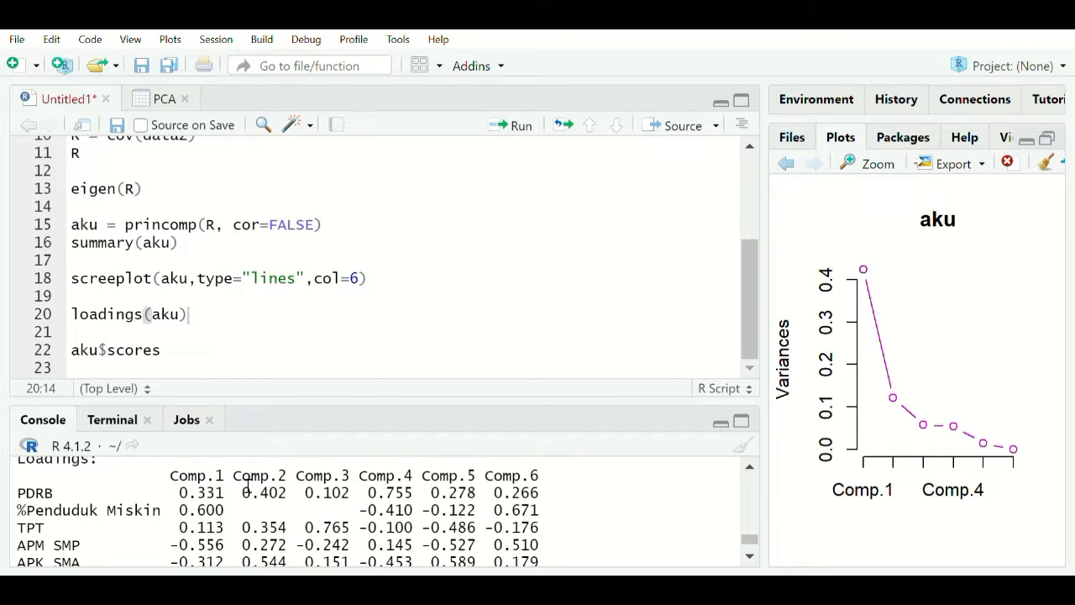
left_click_drag(248, 486, 305, 485)
scroll(305, 486, "down", 2)
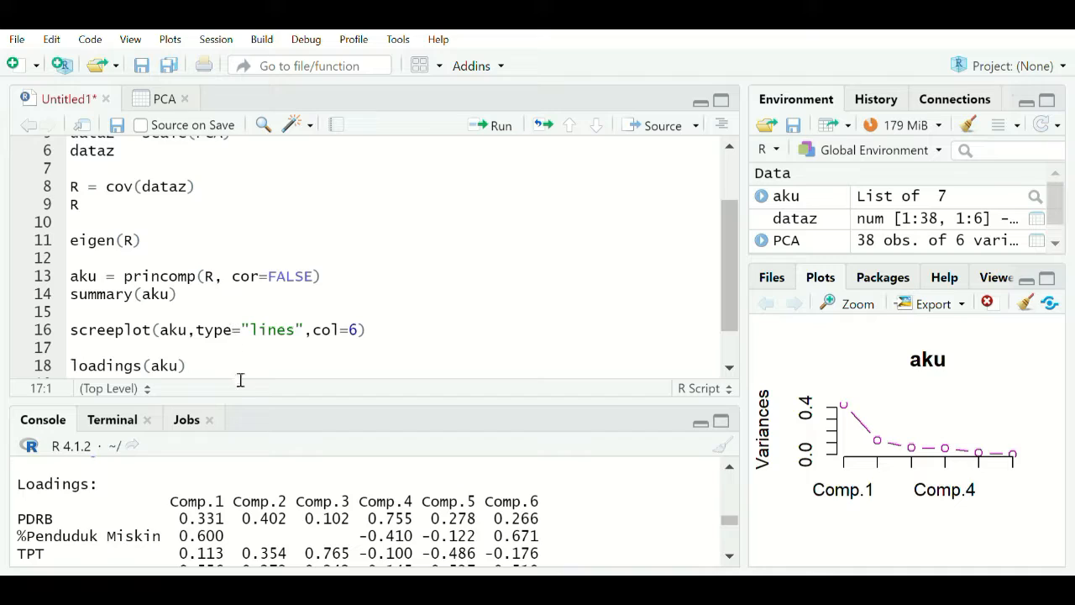
Run aku$scores at the end of the script and look through the component scores for each indicator
key("Down")
key("Down")
key("Down")
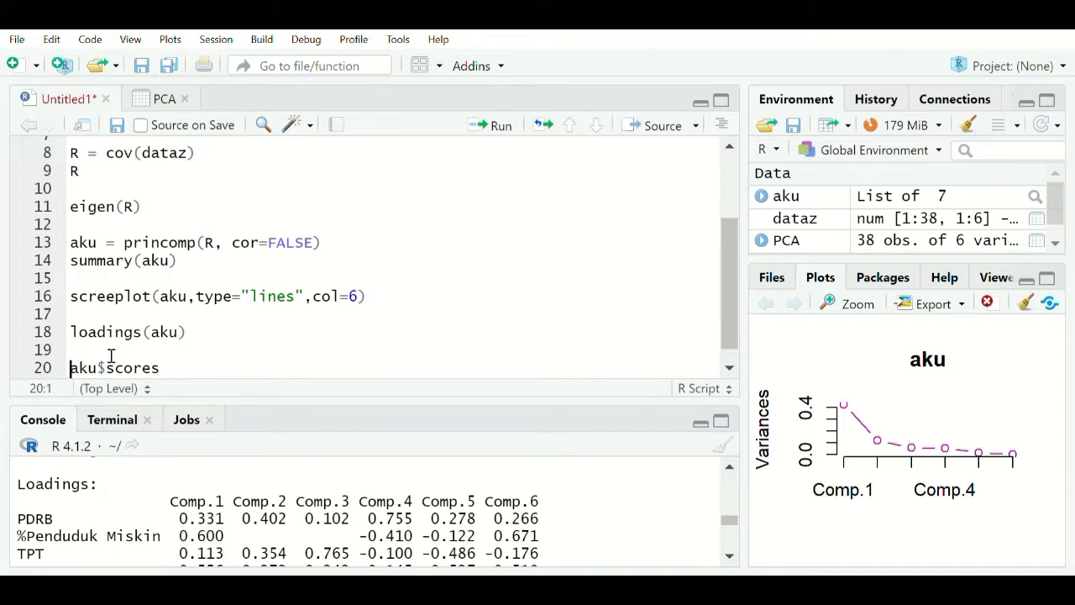
left_click(179, 374)
key("ctrl+Return")
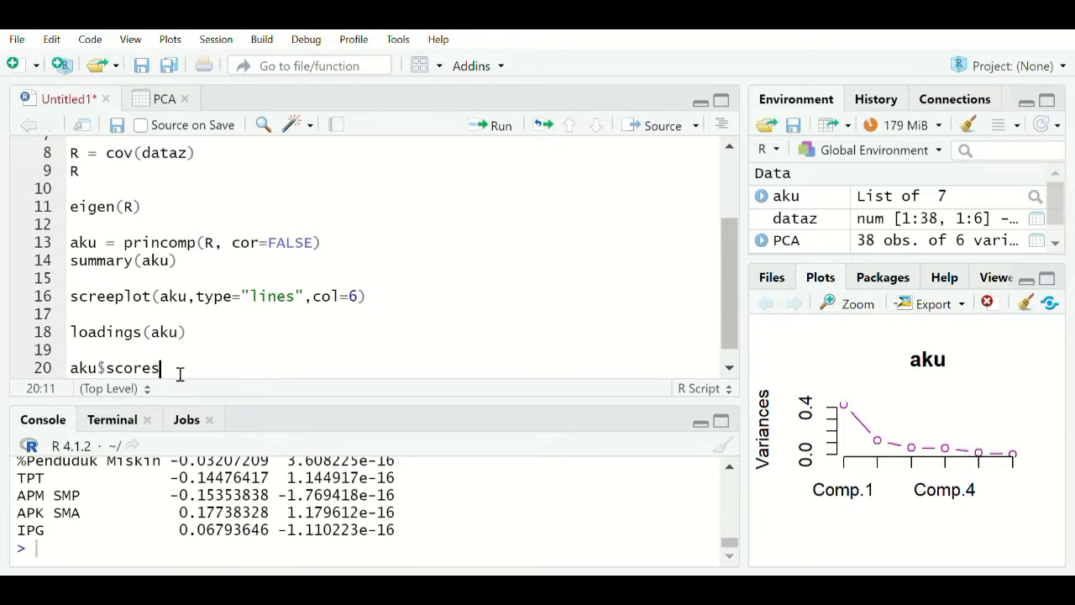
scroll(210, 497, "up", 5)
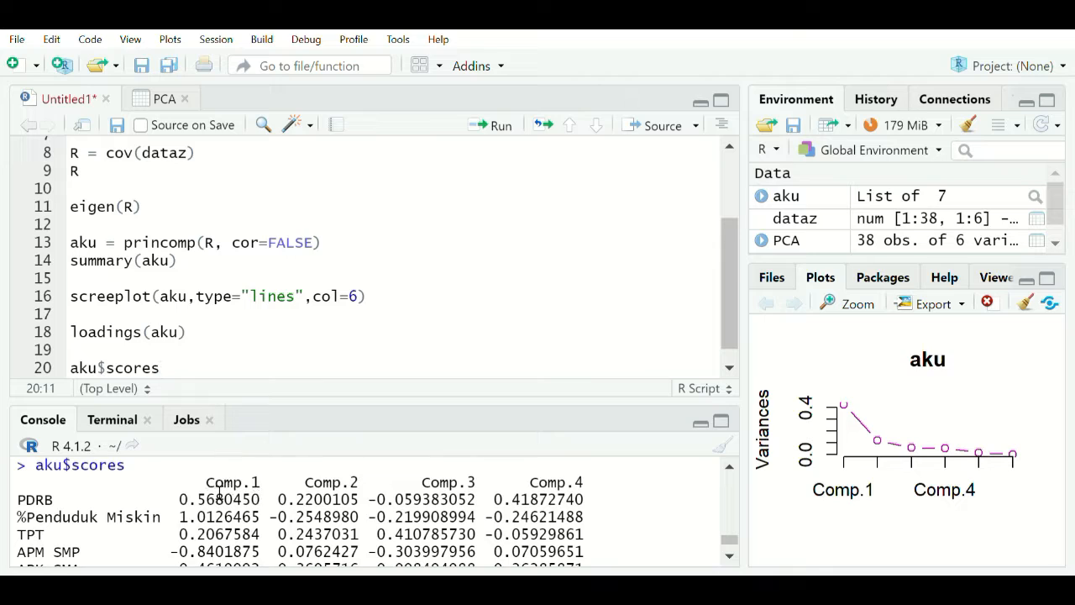
scroll(275, 489, "down", 3)
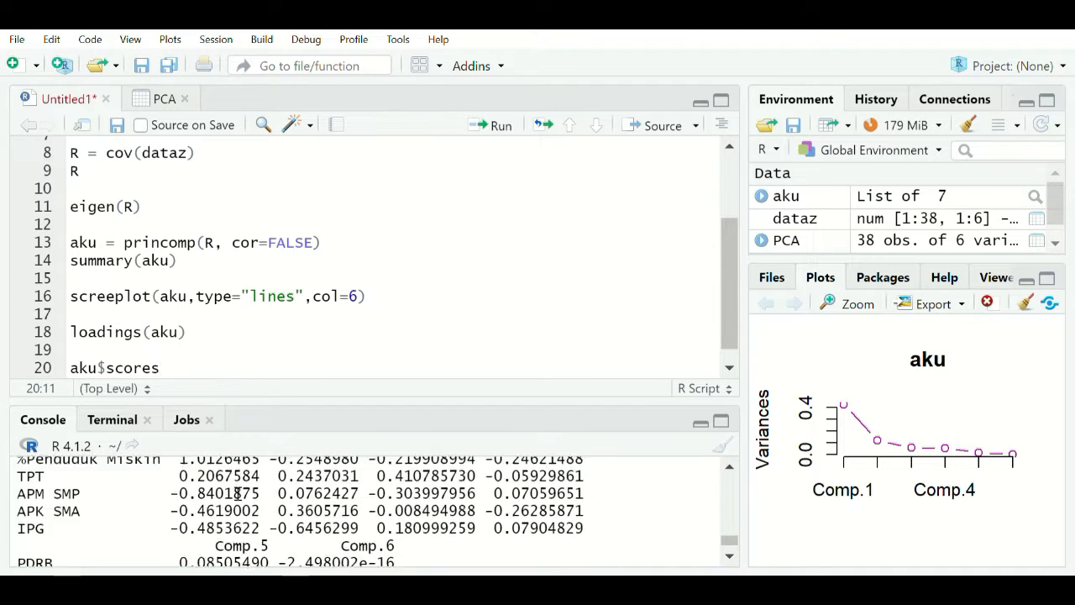
scroll(237, 496, "up", 1)
scroll(238, 496, "up", 1)
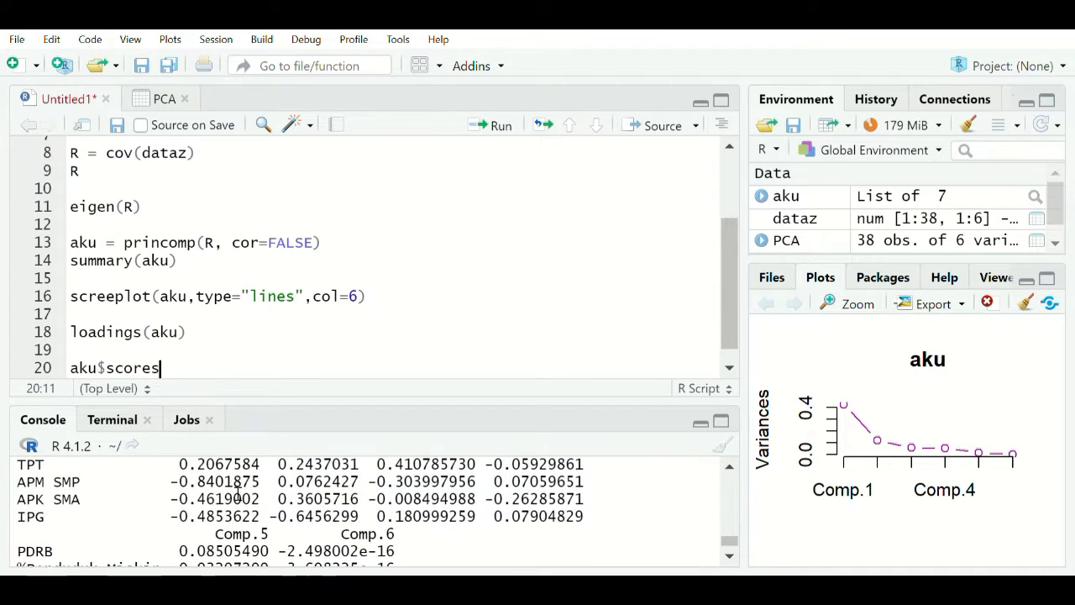
scroll(238, 495, "up", 1)
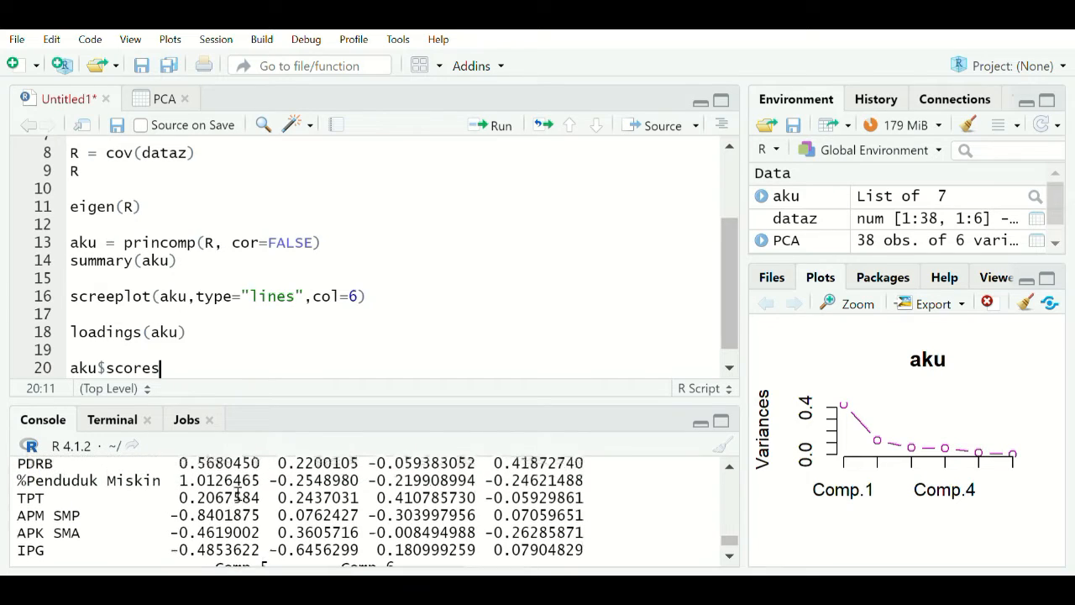
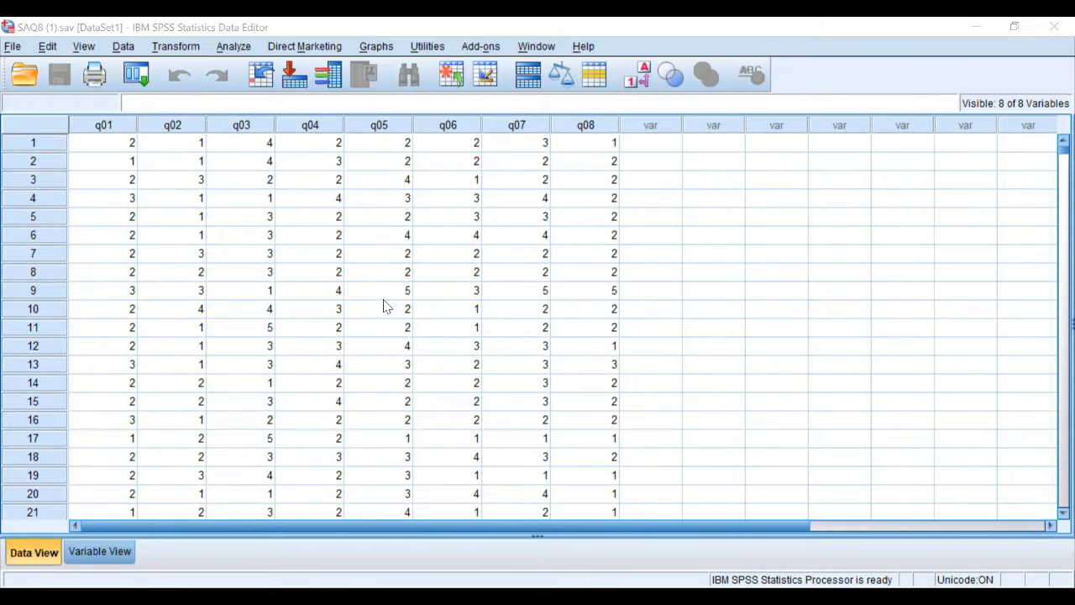
In SPSS, review the variable definitions of SAQ8 (1).sav, return to the data, and open the Factor Analysis setup for dimension reduction
left_click(112, 555)
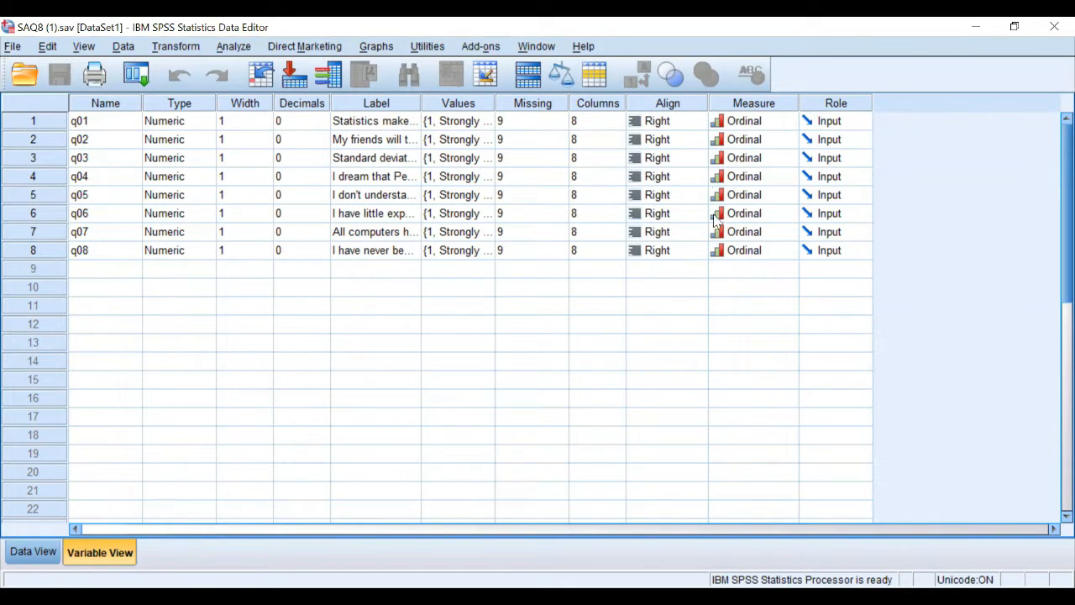
left_click(33, 551)
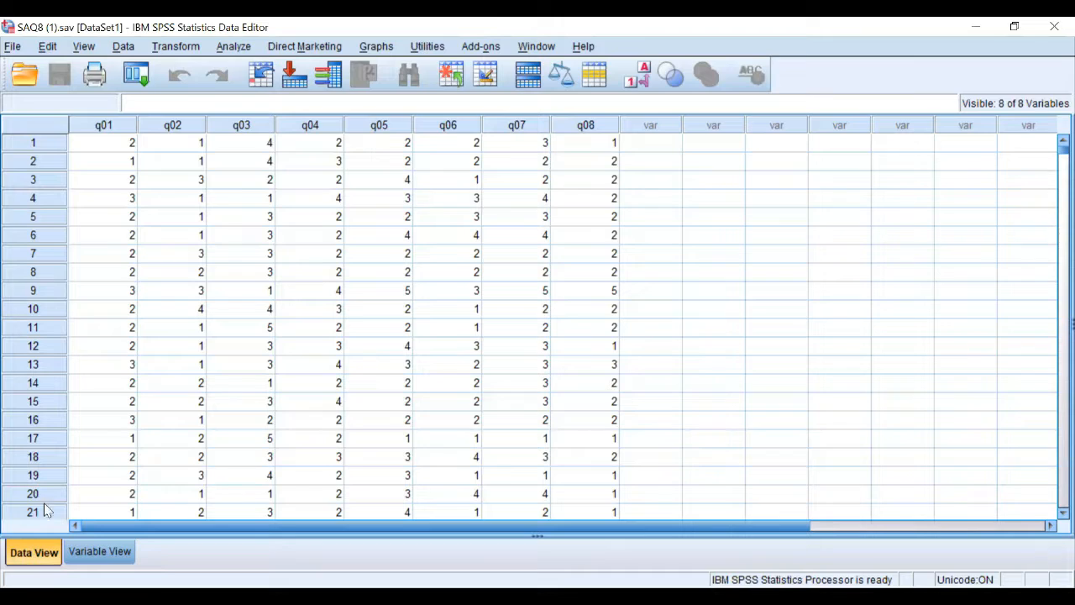
left_click(234, 49)
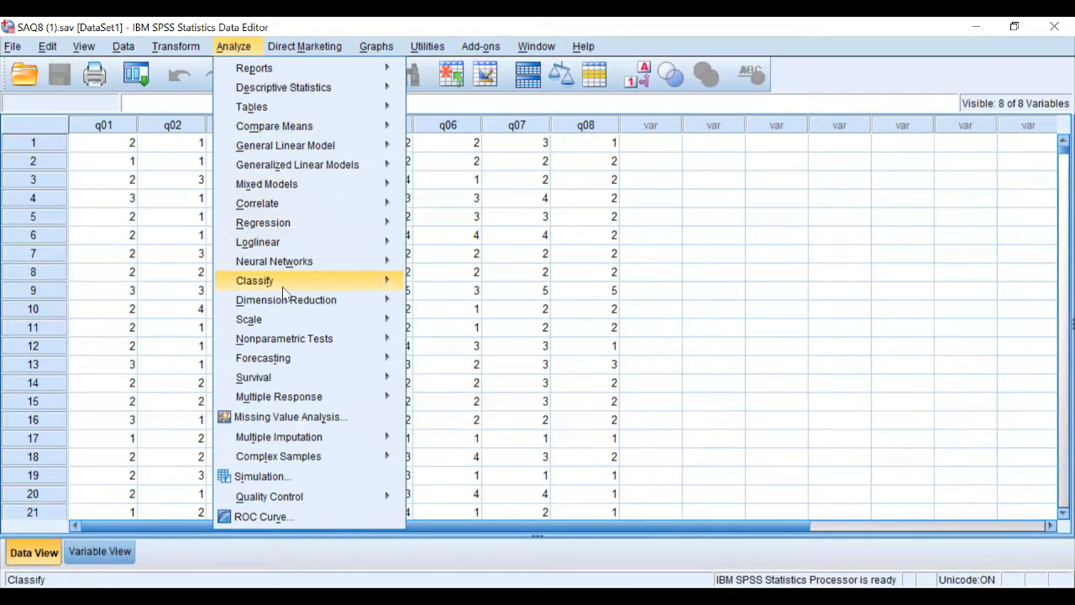
mouse_move(297, 309)
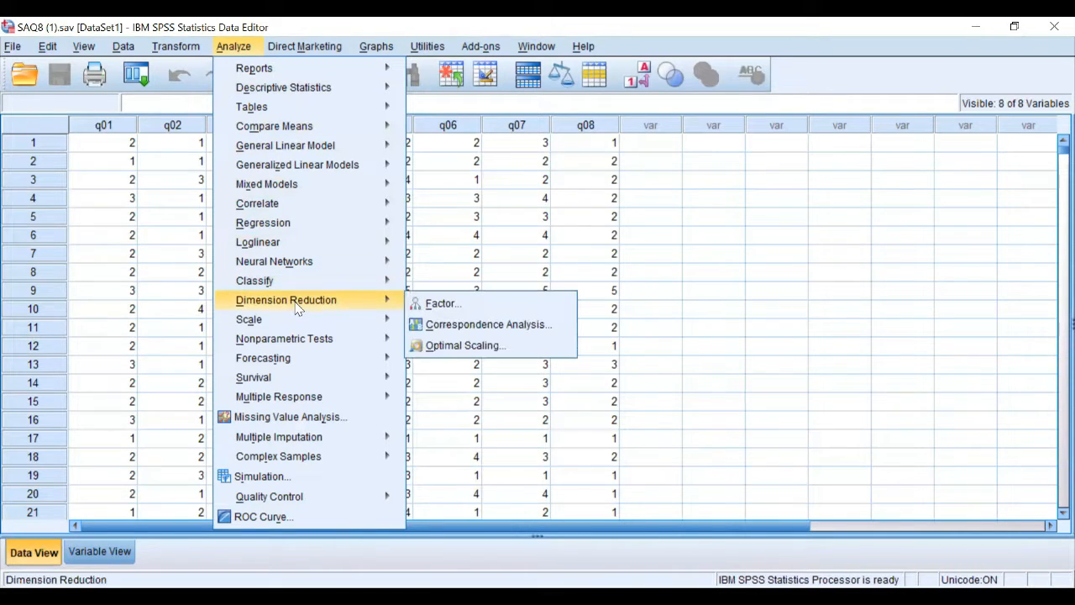
left_click(424, 304)
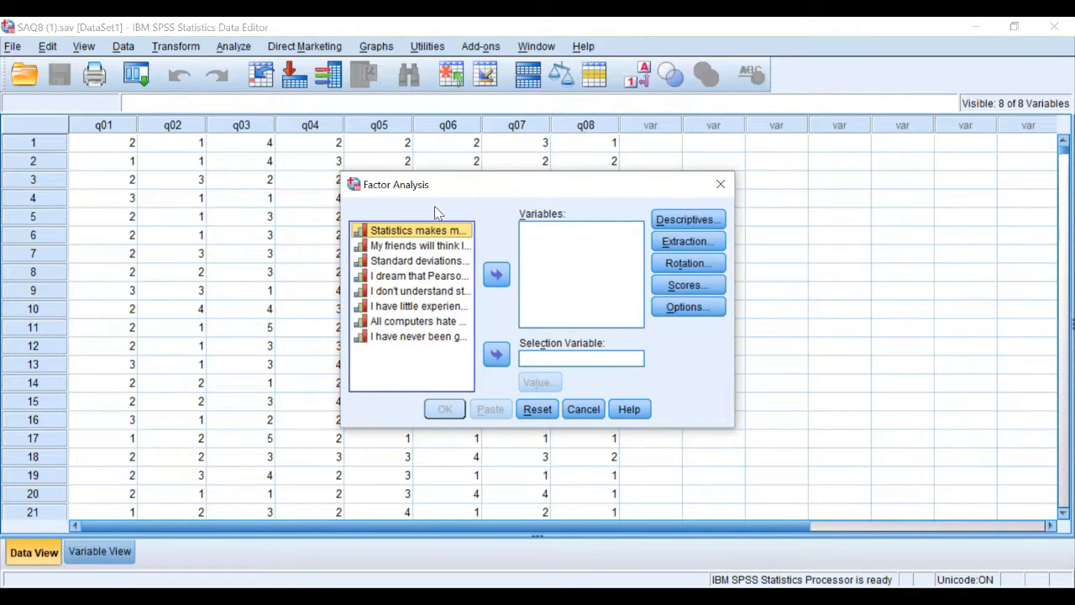
Add all eight questionnaire items, q01 to q08, as variables of the factor analysis
key("shift+Down")
key("shift+Down")
key("shift+Down")
key("shift+Down")
key("shift+Down")
key("shift+Down")
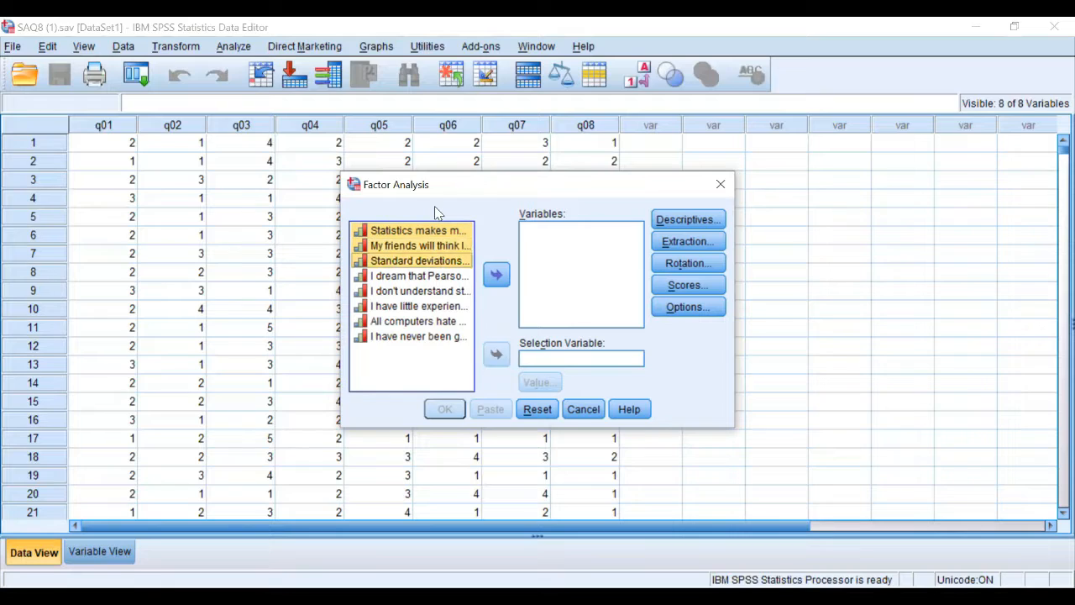
key("shift+Down")
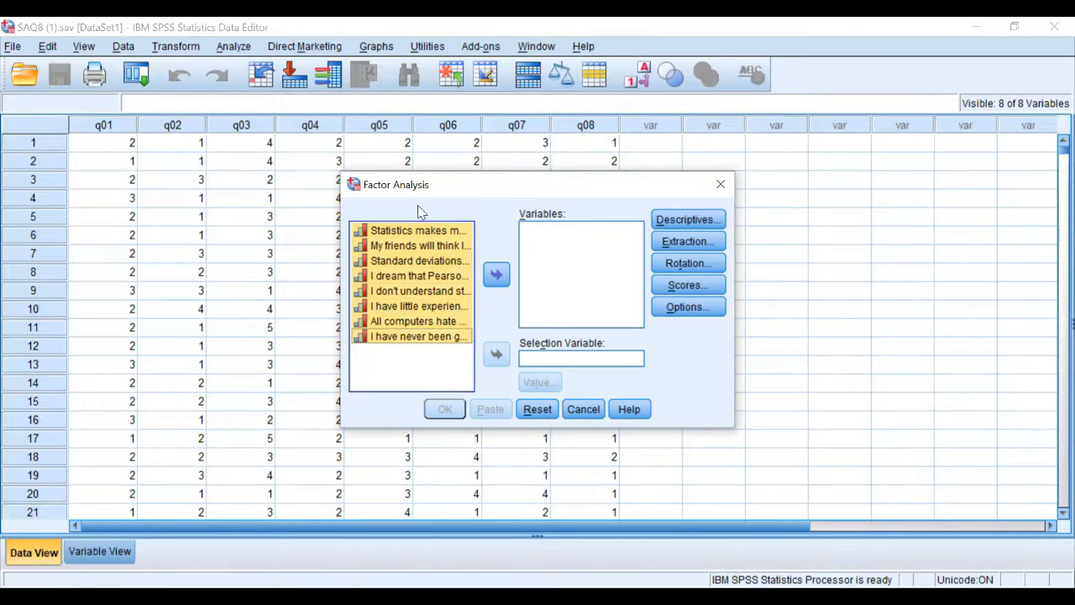
left_click(496, 277)
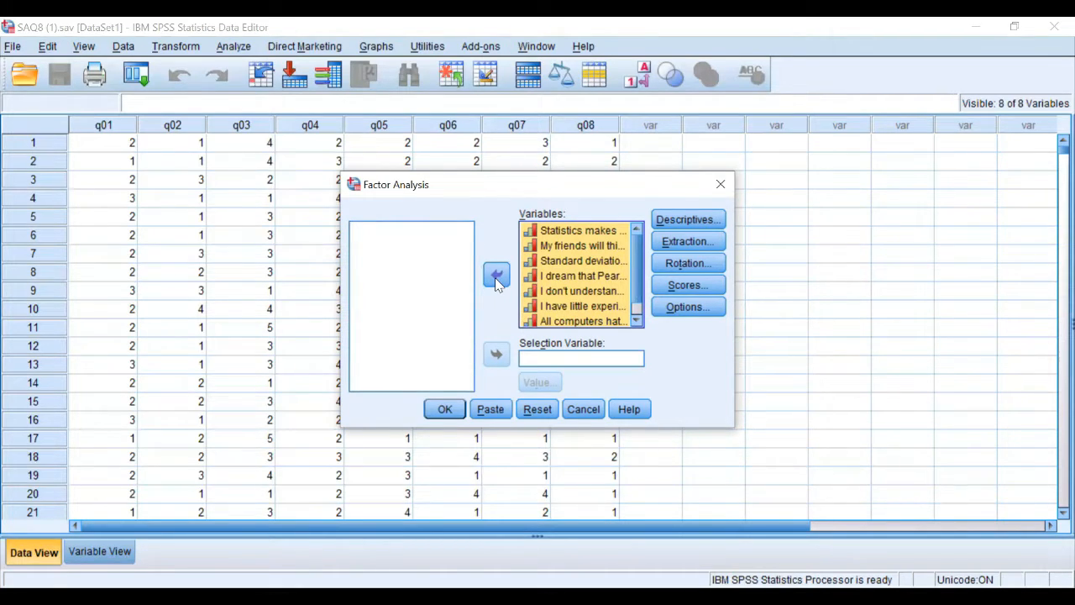
Request the correlation coefficients, determinant, KMO and Bartlett's test of sphericity, reproduced and anti-image matrices in the factor analysis descriptives
left_click(682, 219)
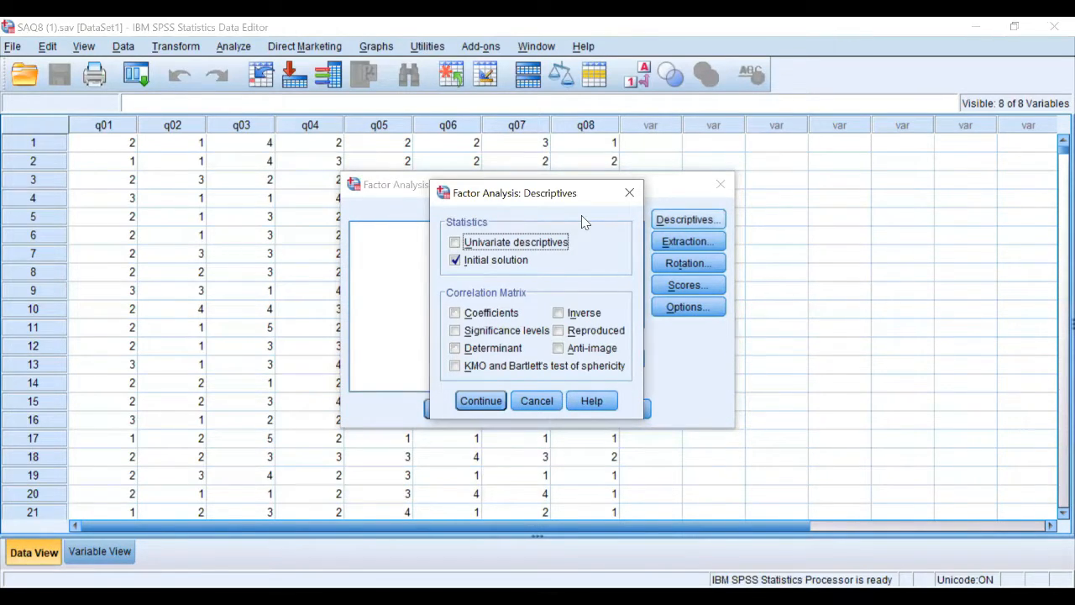
left_click(485, 312)
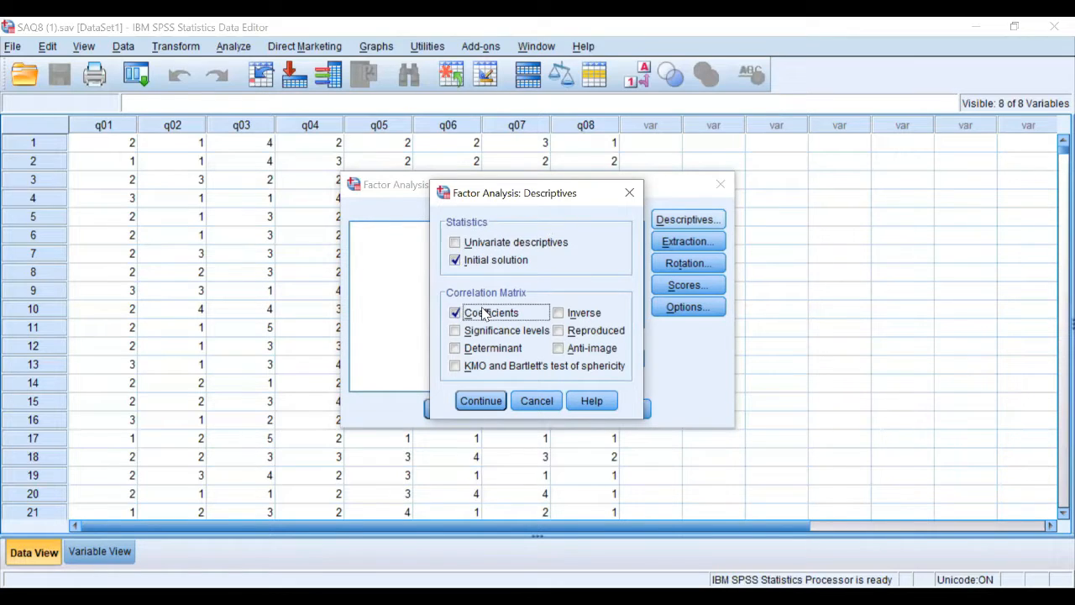
left_click(477, 352)
left_click(478, 368)
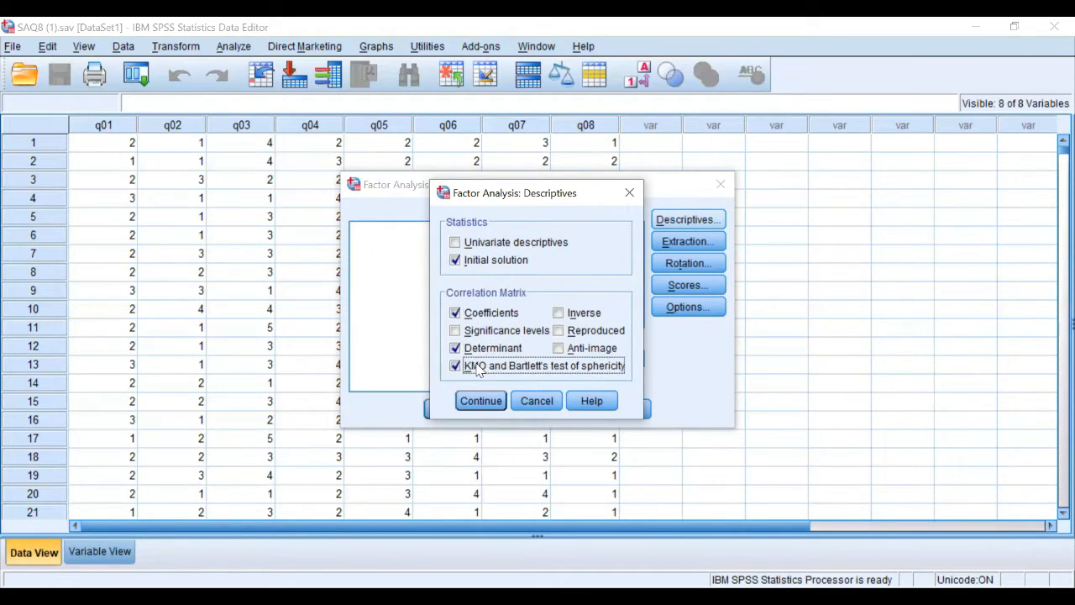
left_click(571, 333)
left_click(569, 350)
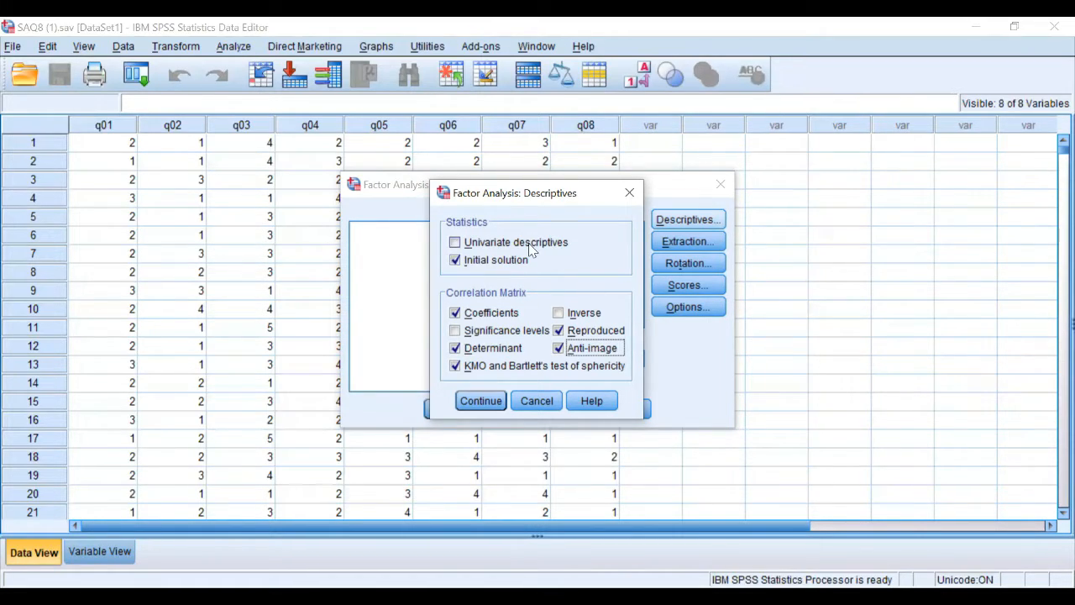
left_click(482, 401)
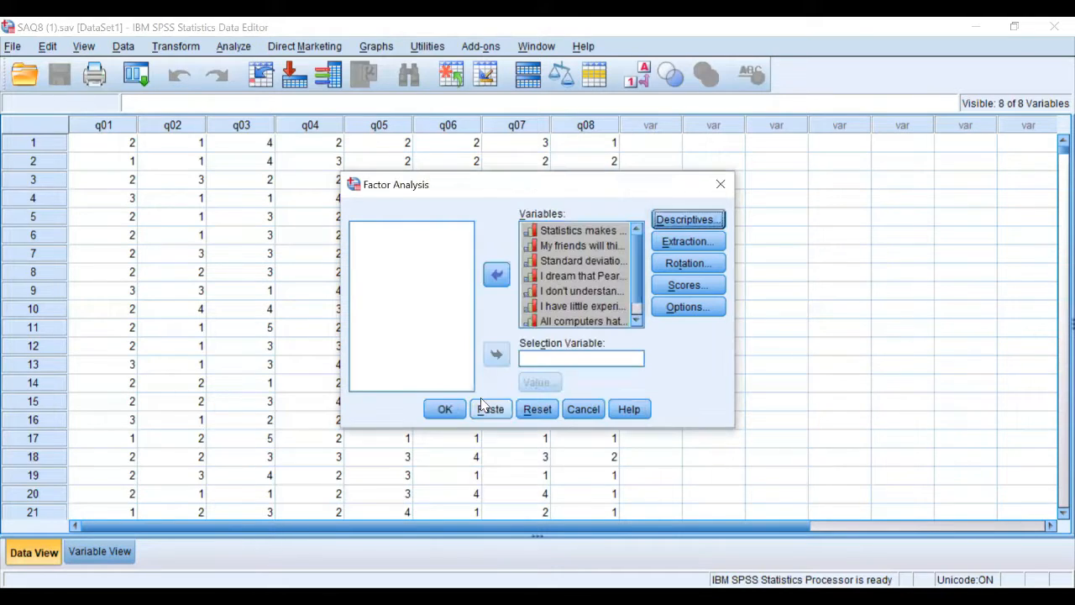
Add a scree plot to the principal components extraction and recheck the extraction settings
left_click(684, 251)
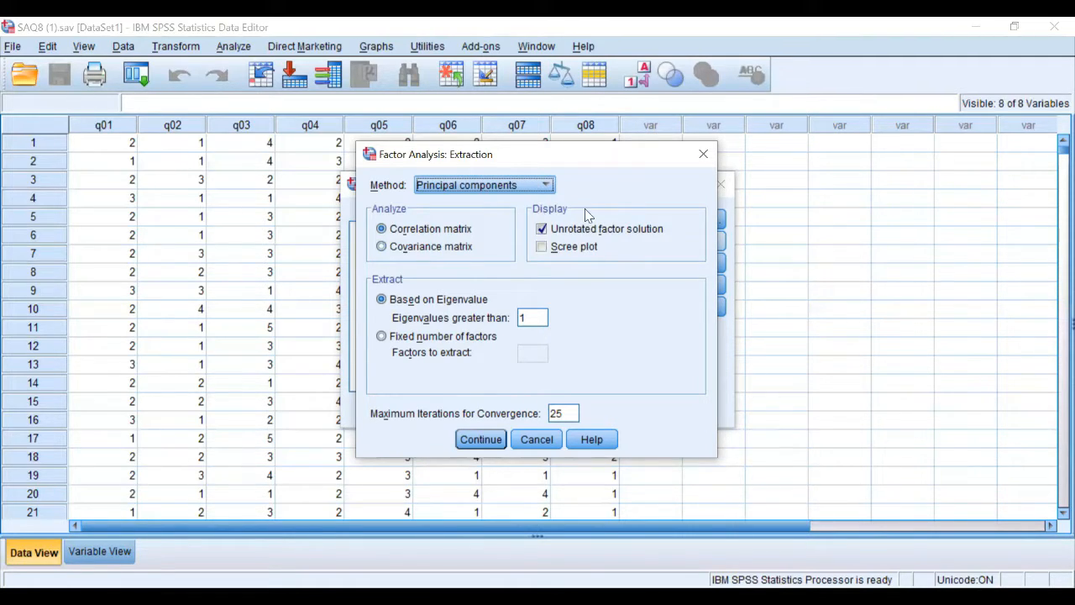
left_click(573, 252)
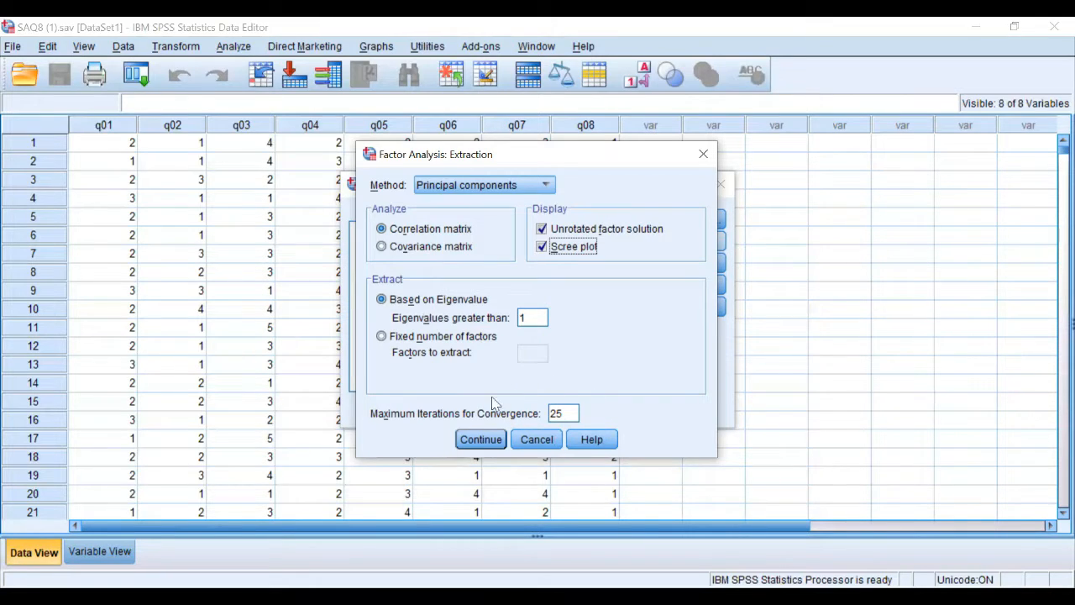
left_click(479, 440)
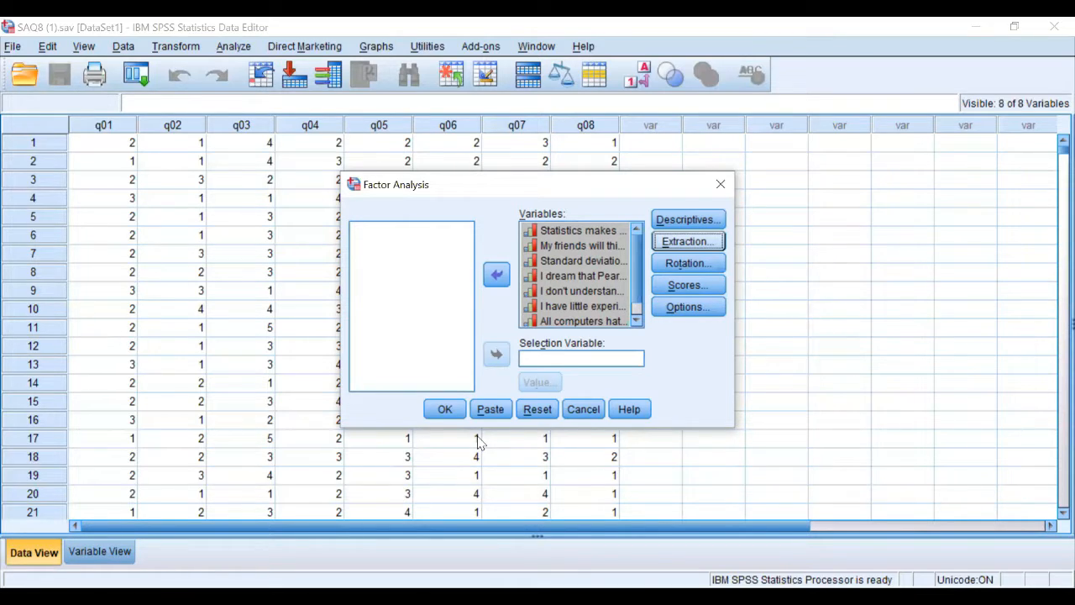
left_click(690, 243)
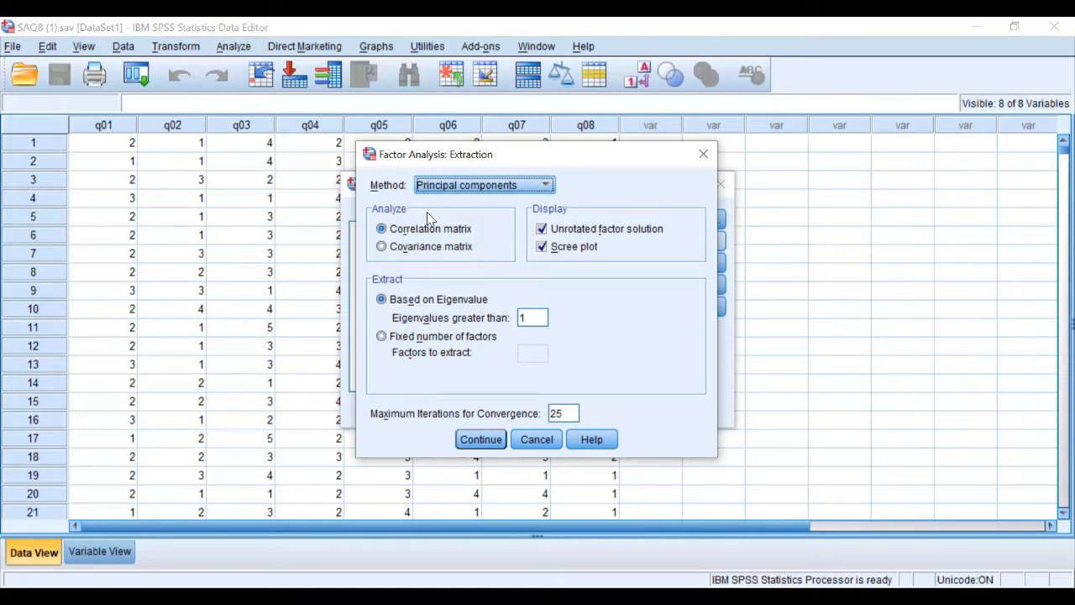
left_click(475, 441)
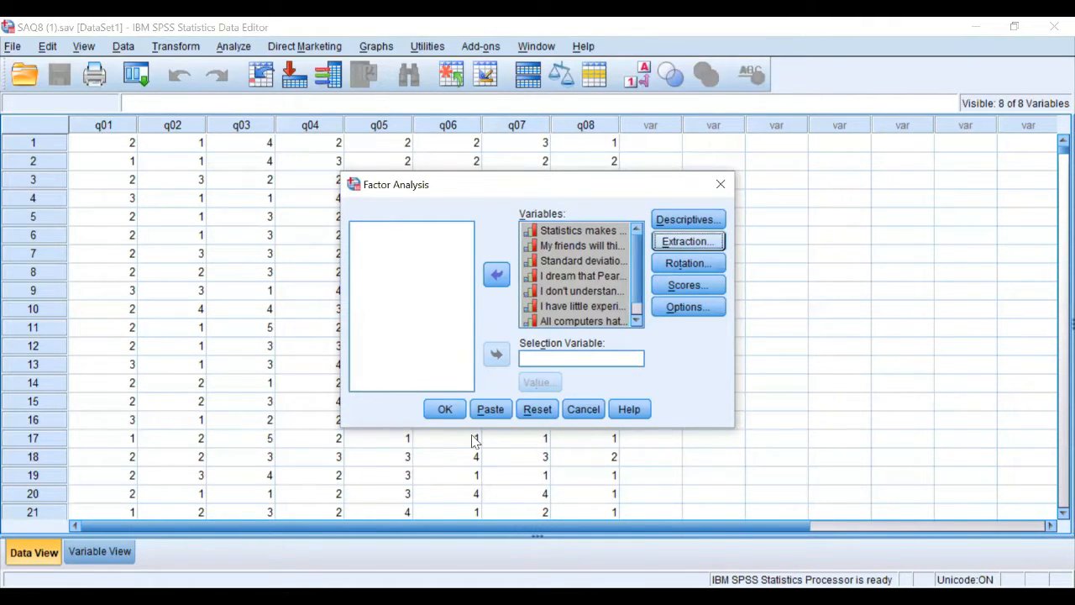
Save the factor scores as variables with the Regression method and run the factor analysis
left_click(696, 289)
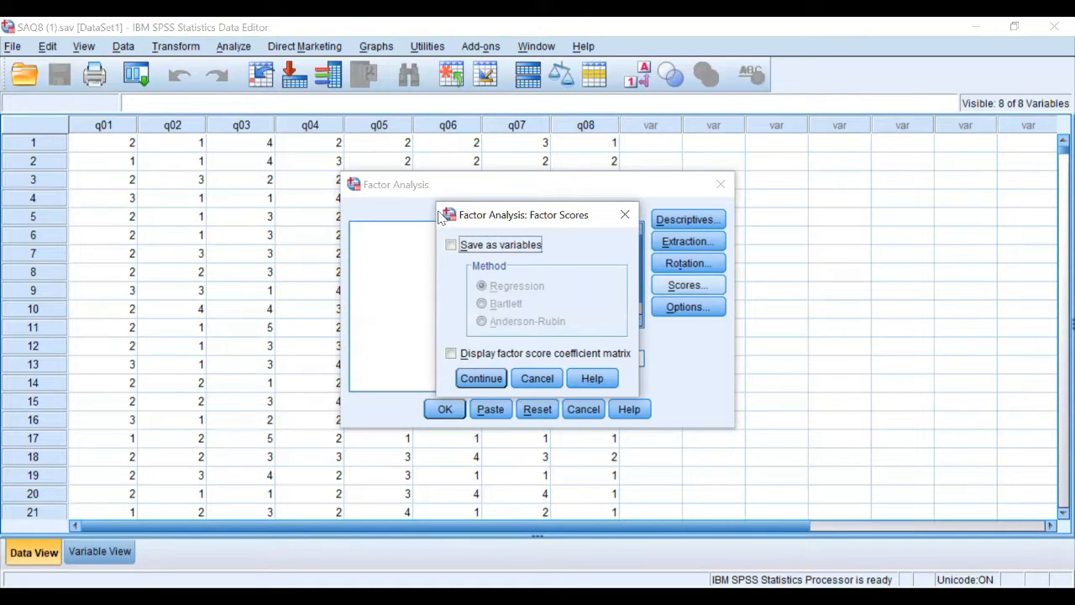
left_click(509, 249)
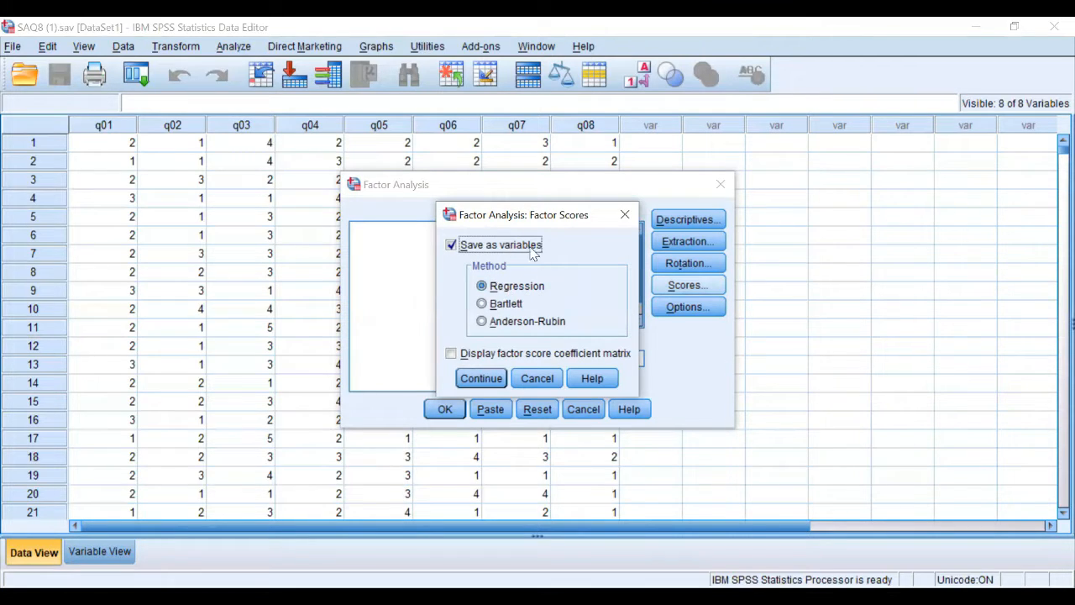
left_click(485, 379)
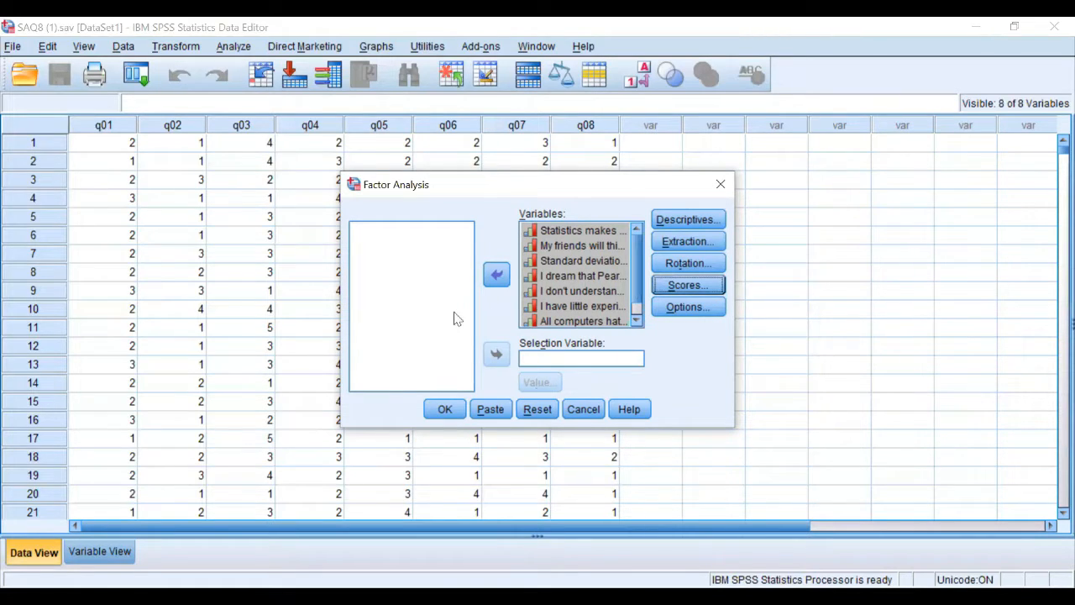
left_click(433, 415)
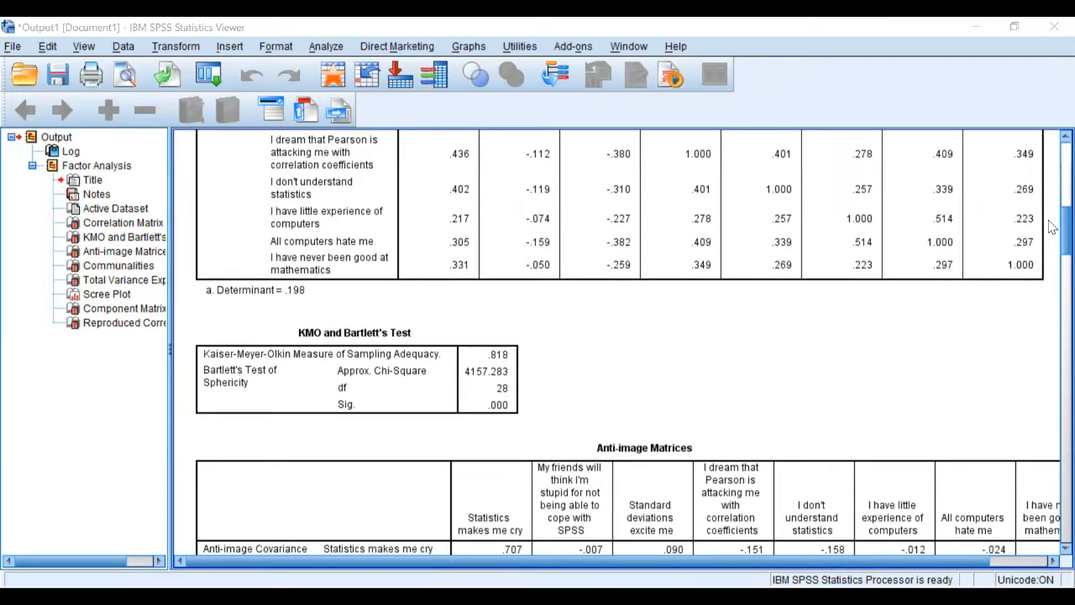
Examine the KMO and Bartlett's Test, Total Variance Explained table and Scree Plot in the factor analysis output
scroll(1052, 227, "down", 3)
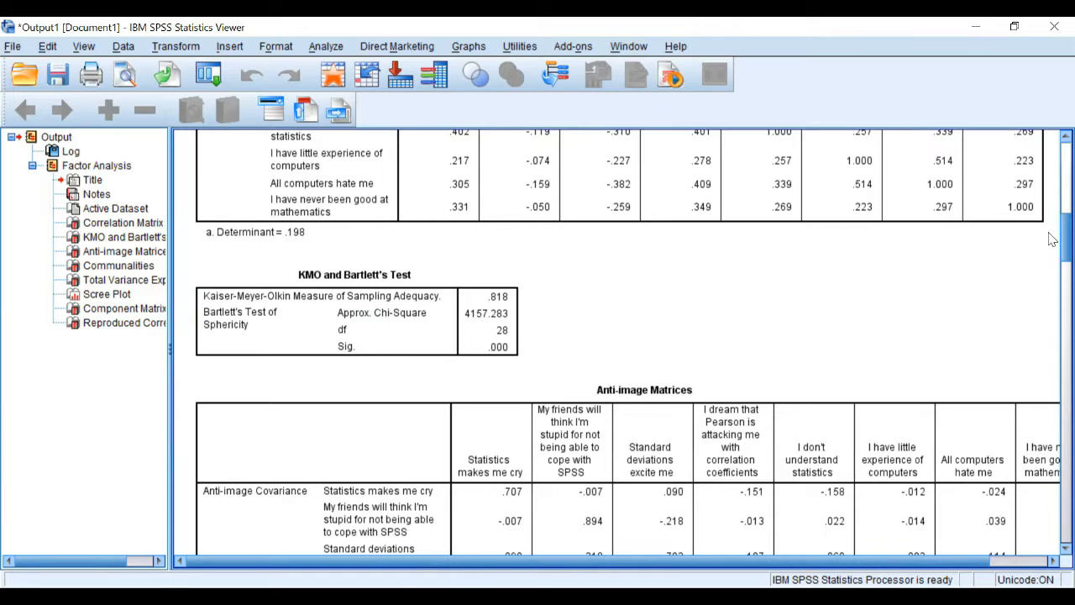
scroll(1050, 239, "down", 10)
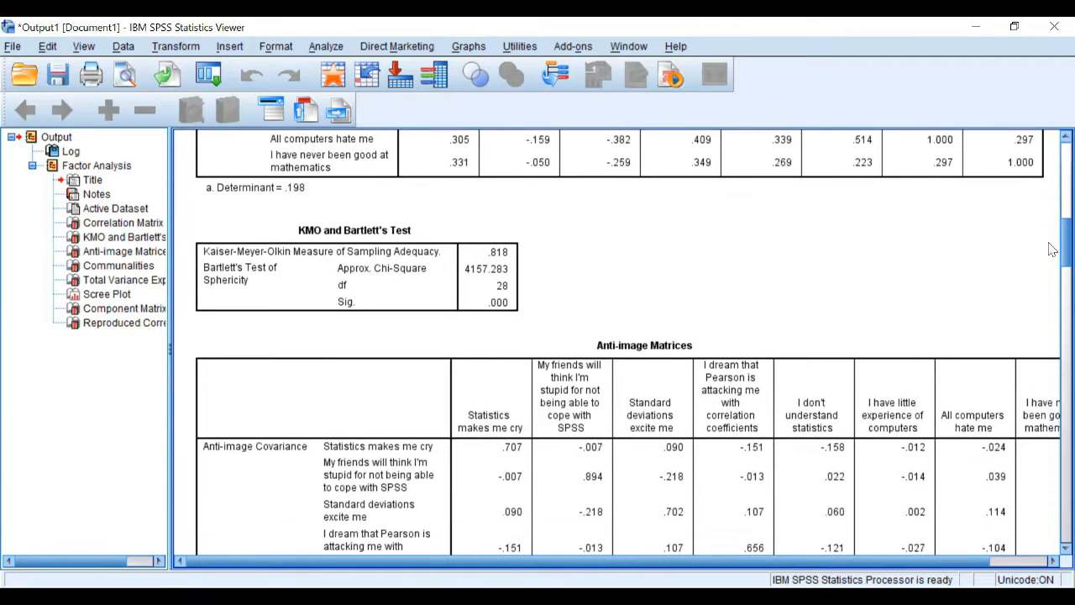
left_click_drag(1050, 317, 1050, 357)
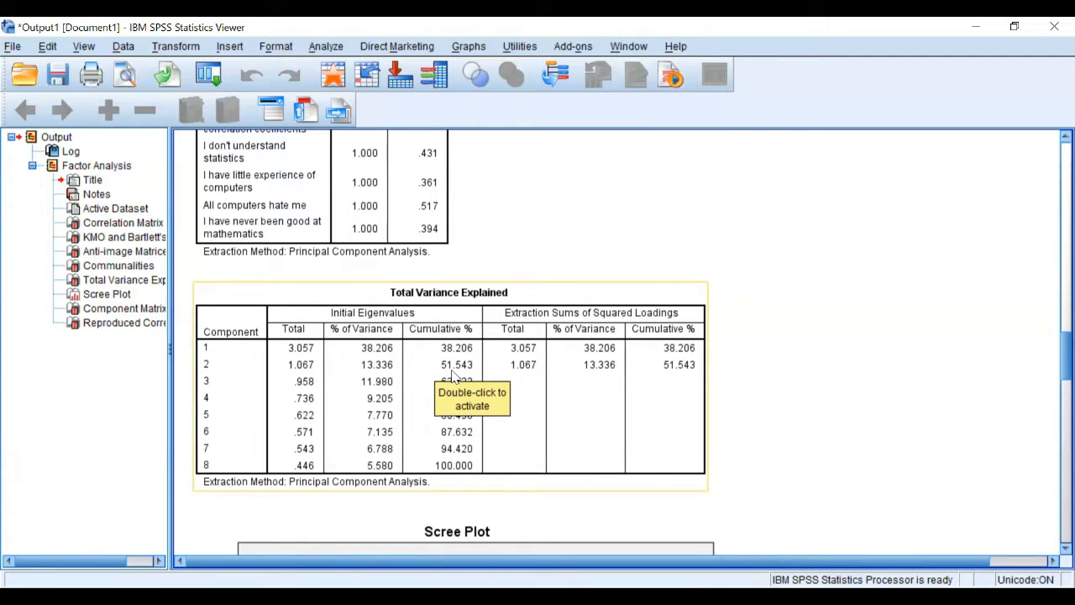
scroll(1053, 350, "down", 3)
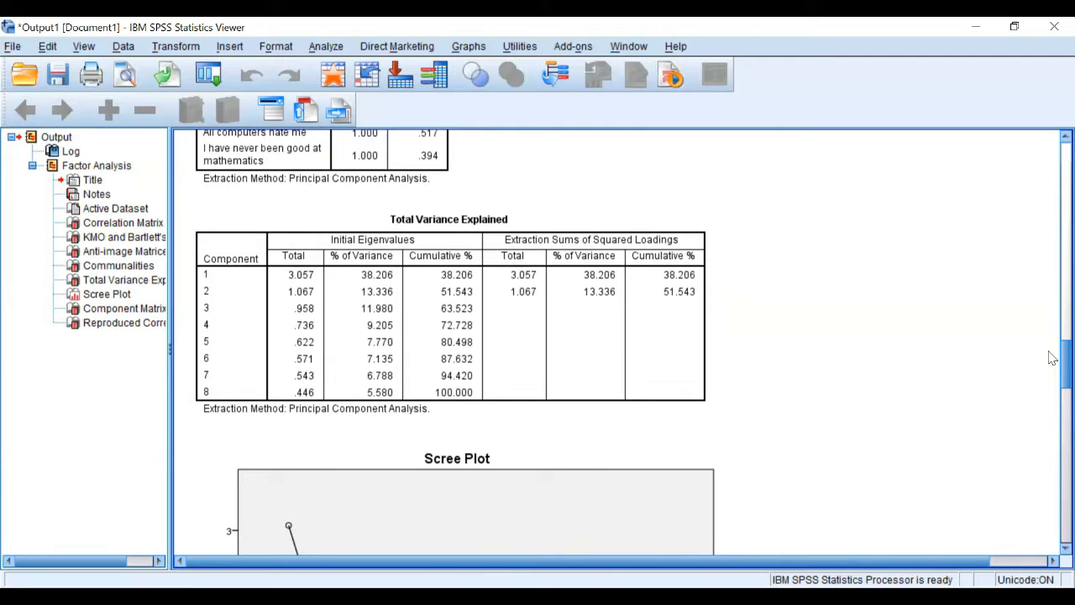
left_click(580, 315)
left_click_drag(1063, 359, 1059, 384)
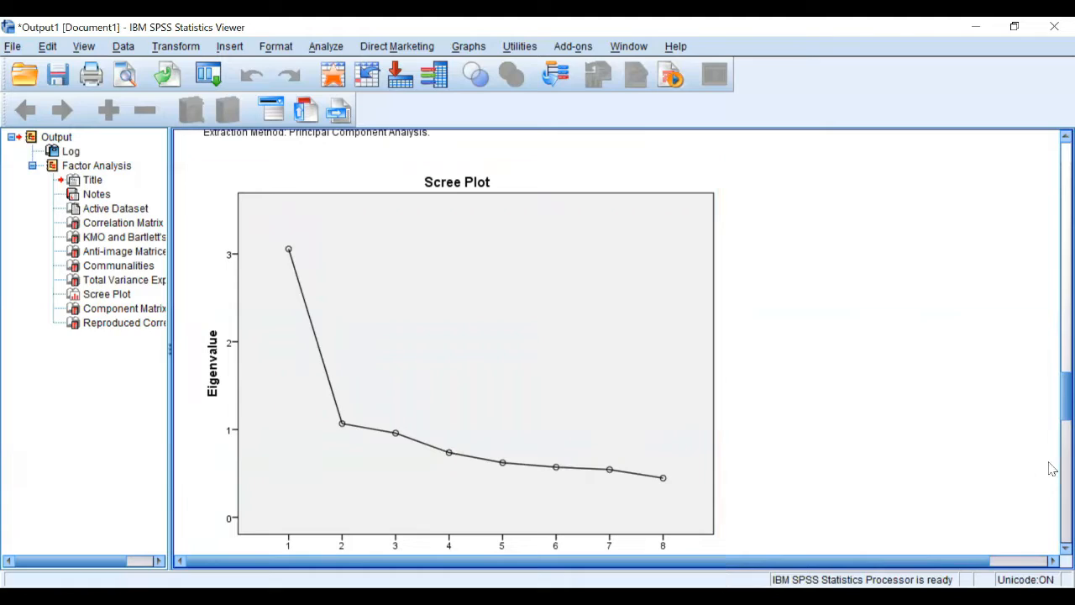
Examine how the eight questionnaire items load on components 1 and 2 in the Component Matrix
scroll(1052, 423, "down", 3)
left_click_drag(1053, 422, 1053, 465)
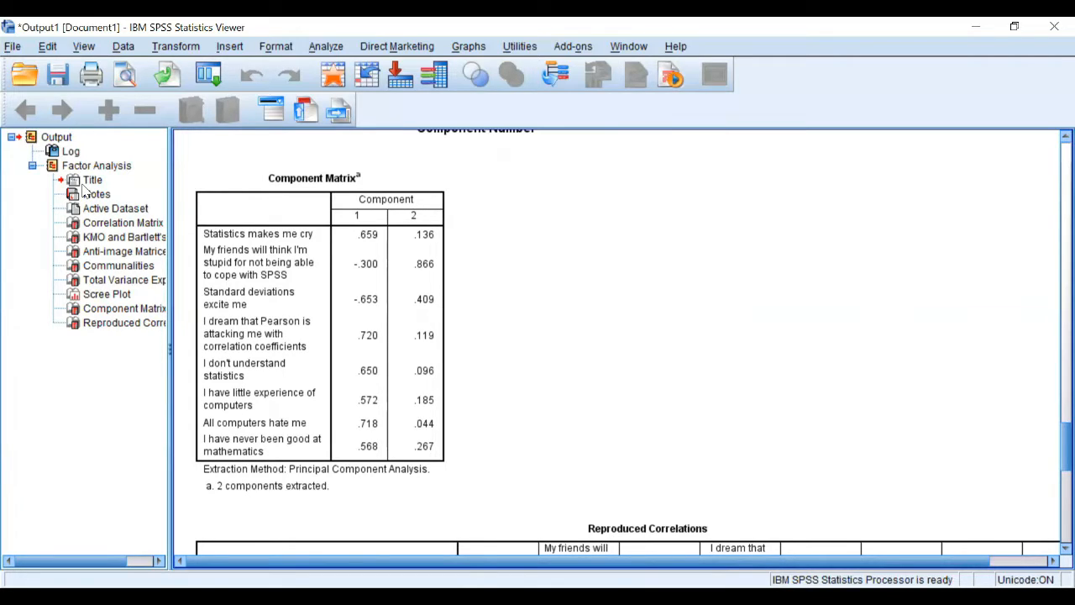
left_click(215, 215)
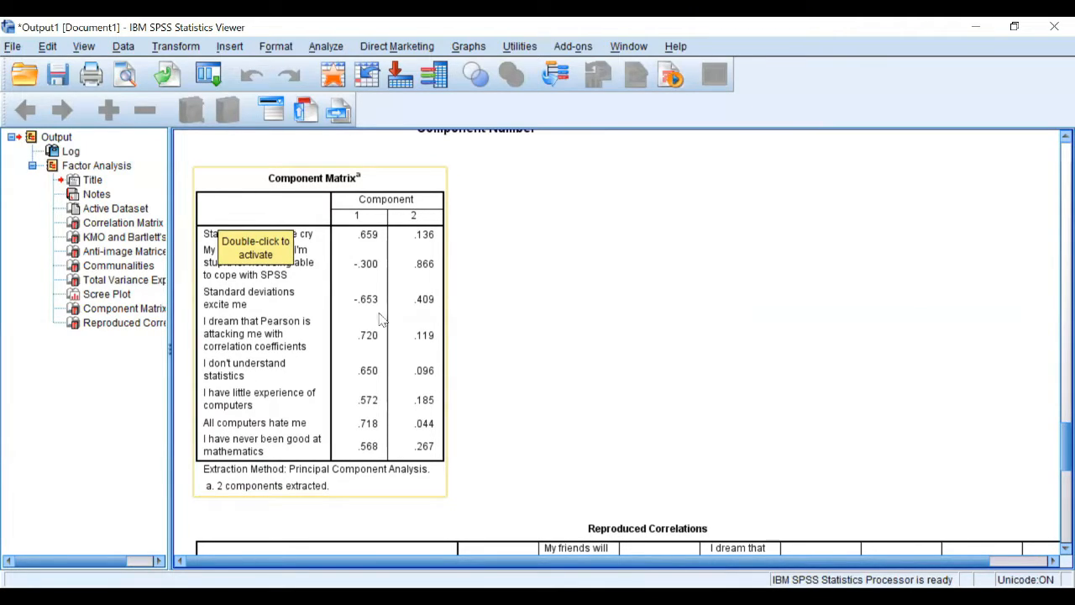
left_click(568, 354)
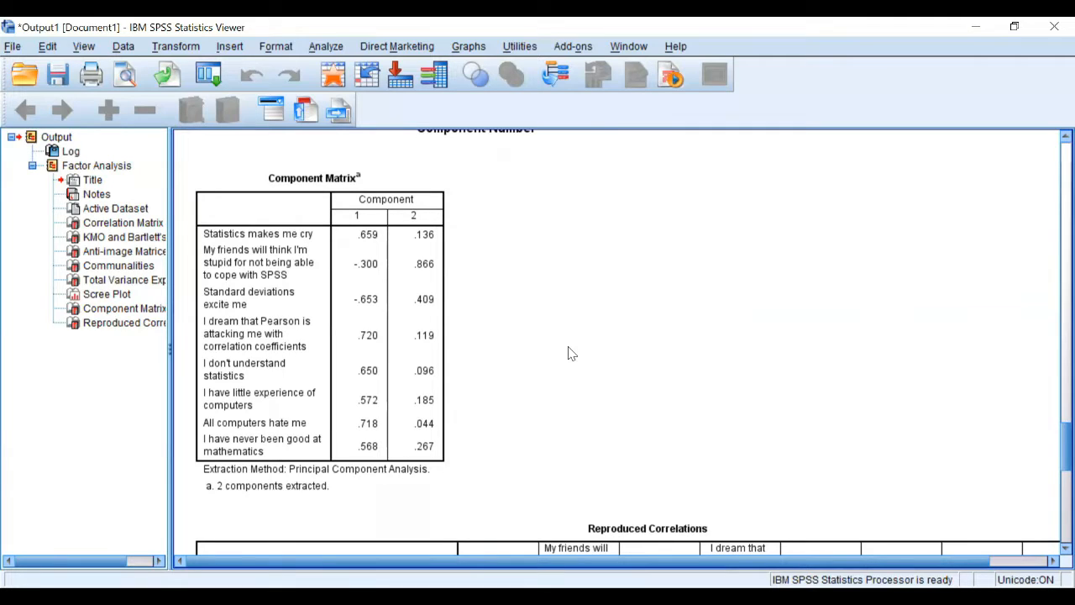
left_click(385, 302)
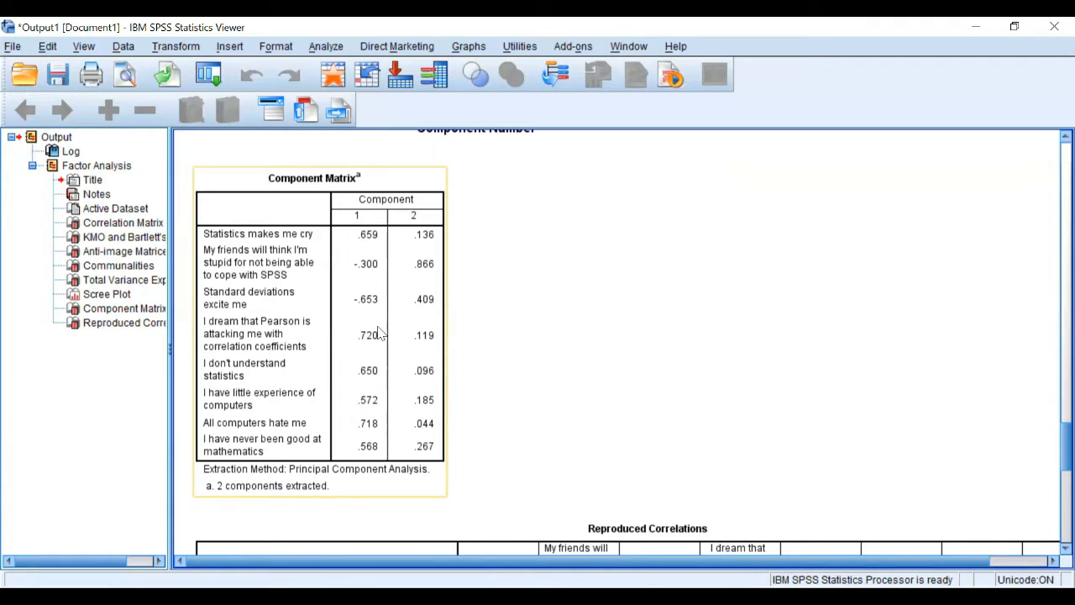
left_click(454, 354)
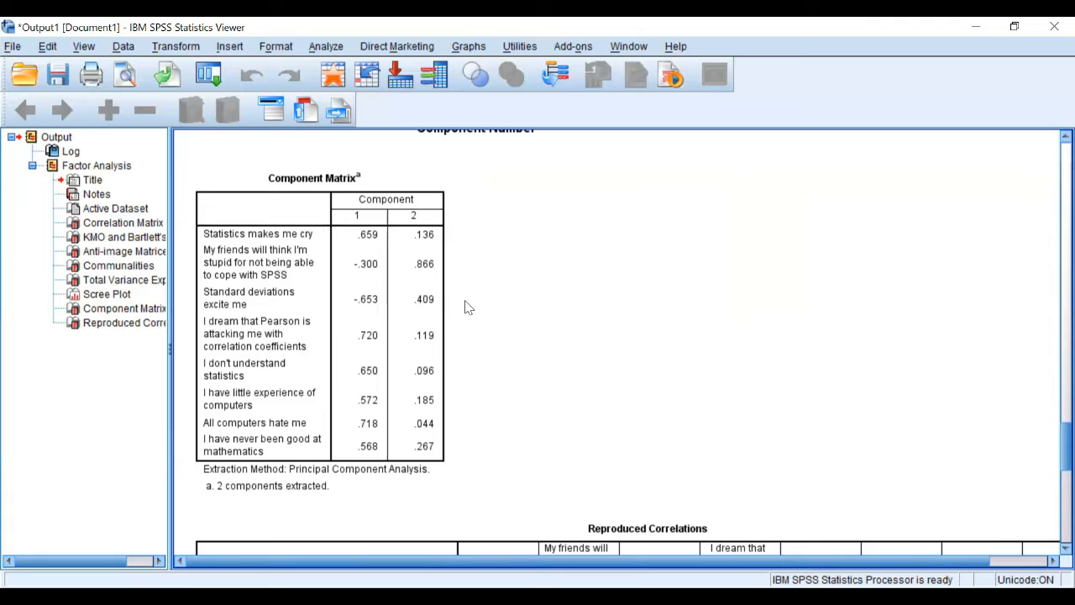
left_click(402, 316)
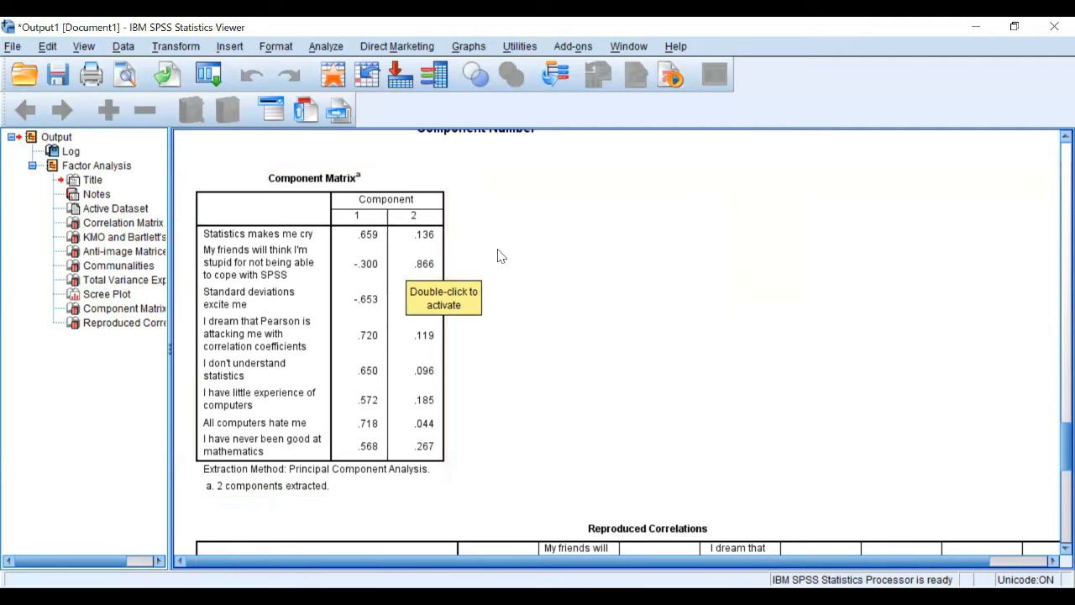
left_click(465, 277)
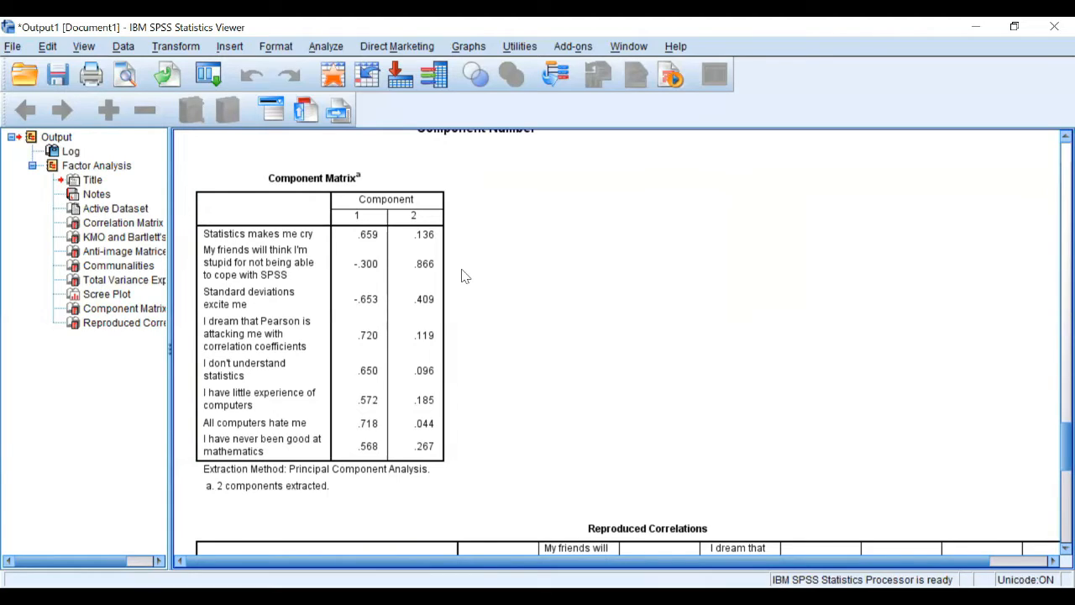
left_click(336, 217)
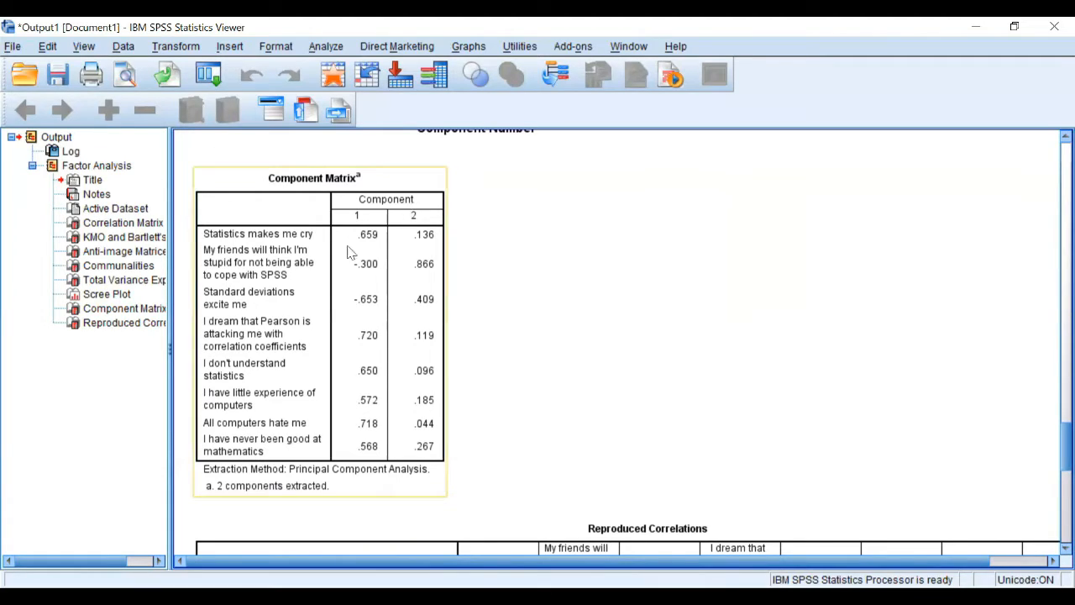